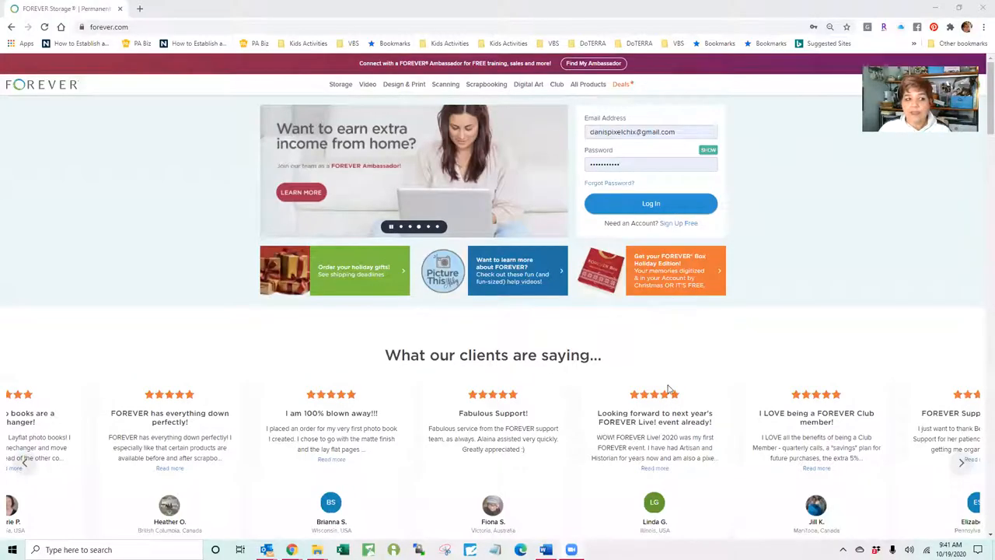
Step: Load forever.com/sign_up via the ambassador's referral page to get the $20 off coupon
click(139, 27)
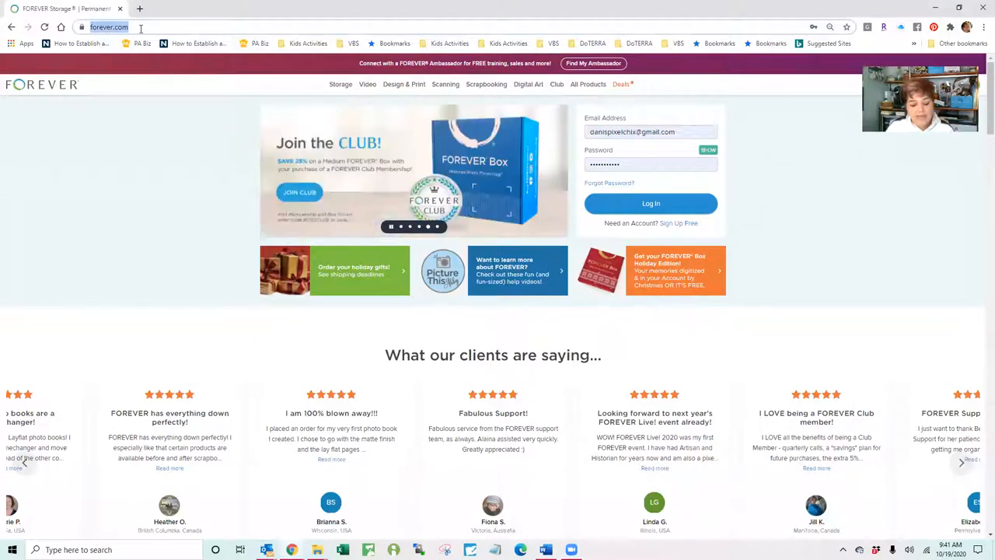
text(www.fo)
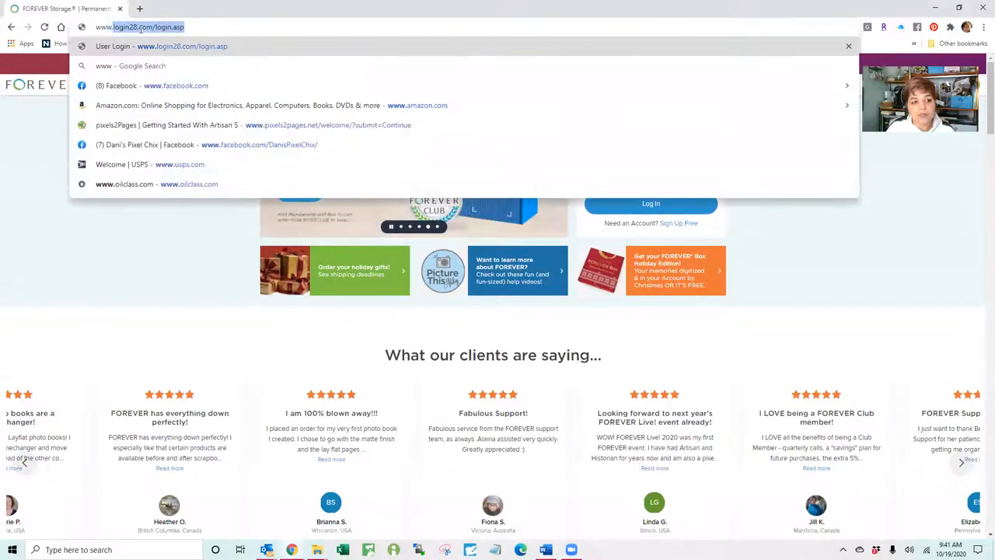
text(rever.c)
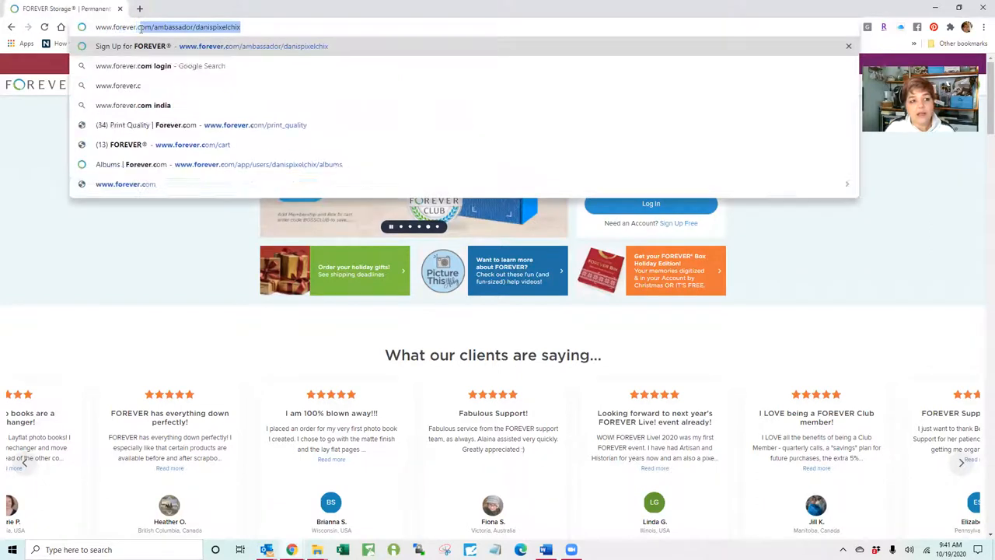
text(om/amba)
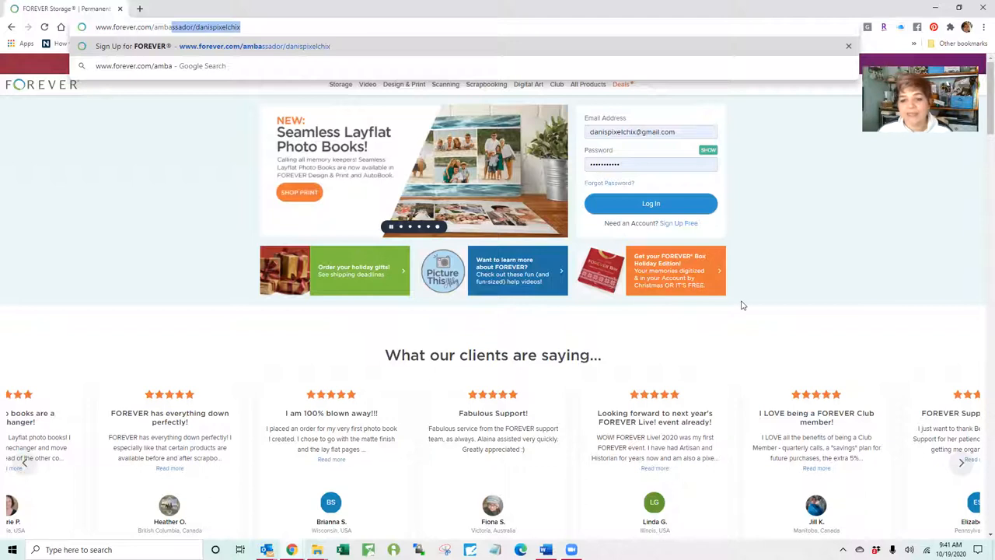
click(804, 255)
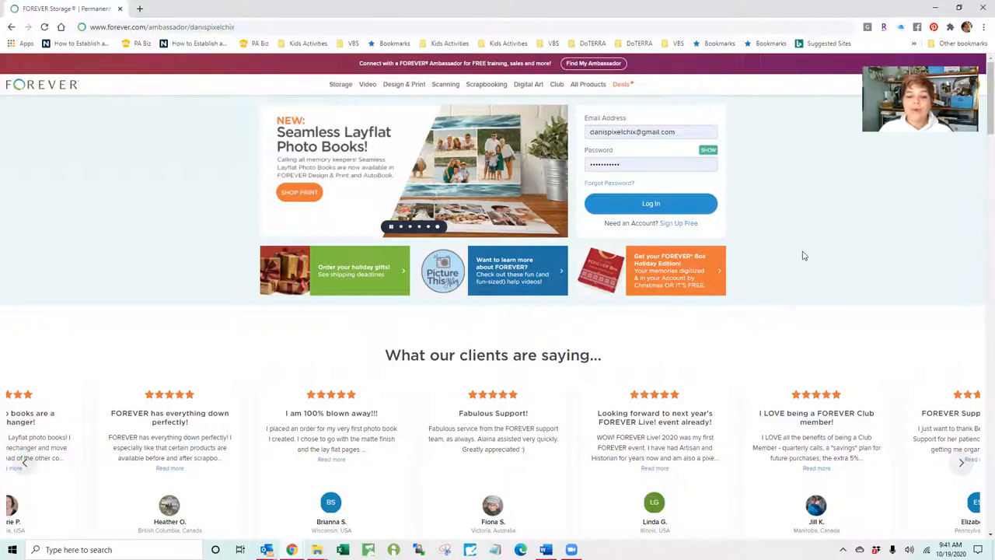
click(274, 30)
text(forever.com/sign_up)
key(Return)
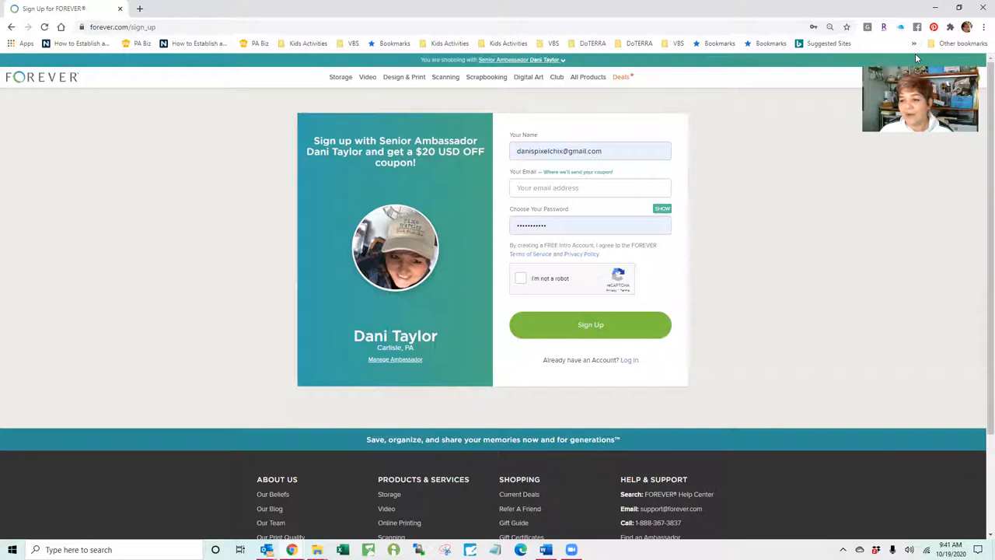
Step: Log in to the existing account and land on the albums page
click(940, 77)
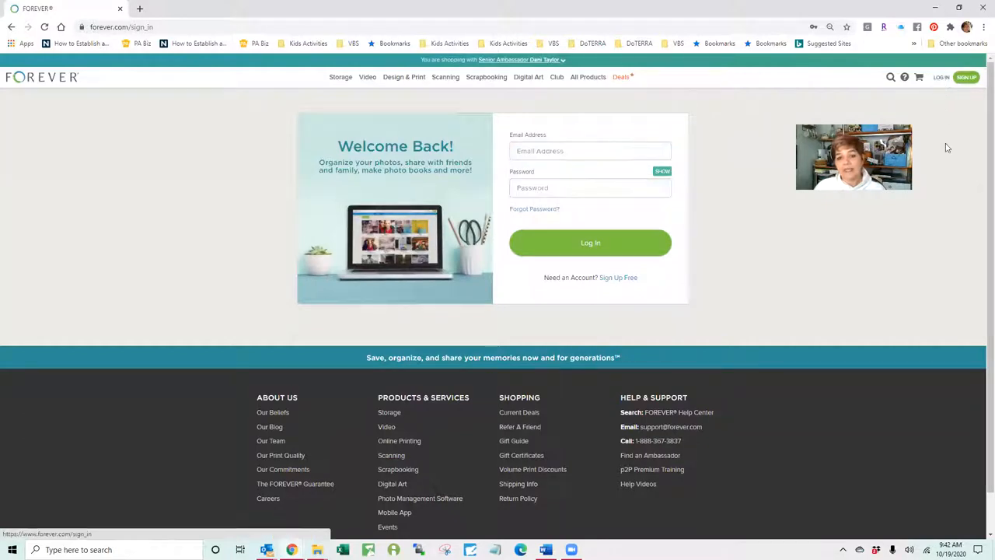
click(586, 244)
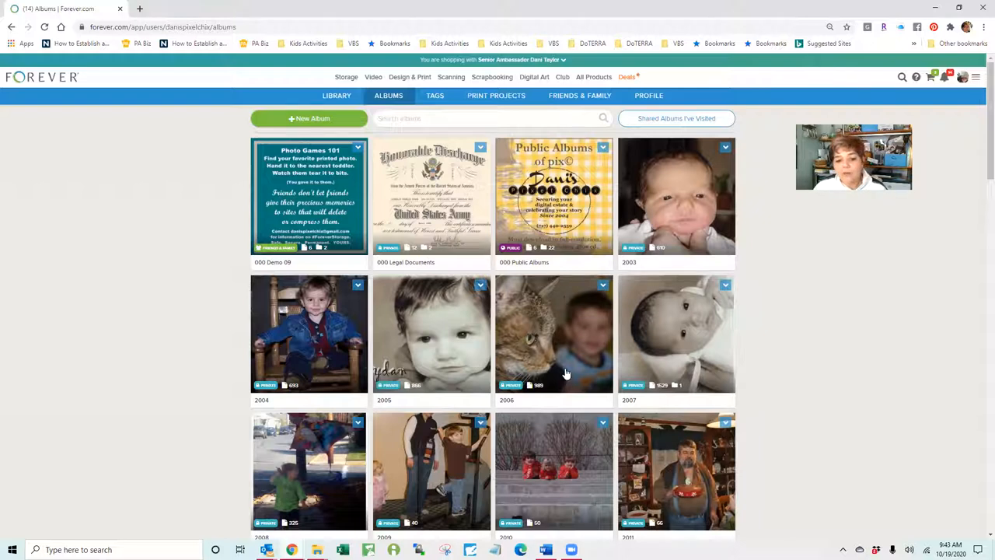
scroll(566, 373, down, 3)
scroll(566, 373, down, 2)
scroll(566, 374, down, 2)
scroll(565, 374, down, 1)
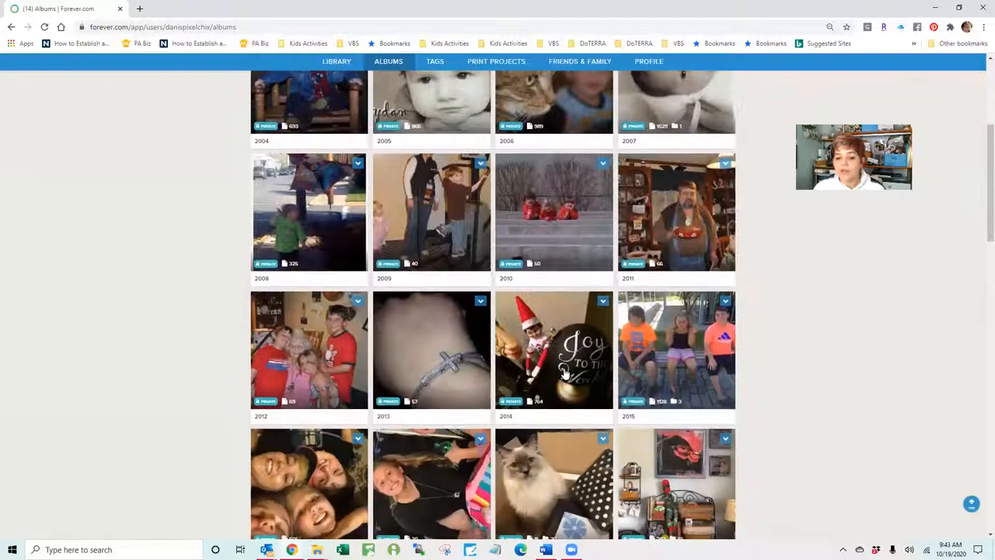
scroll(566, 373, down, 2)
scroll(566, 374, down, 2)
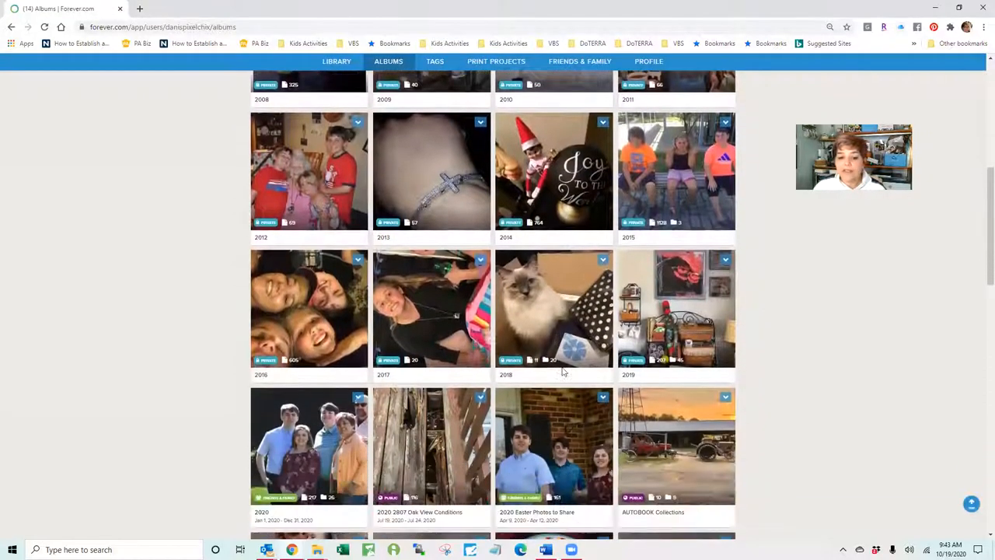
scroll(564, 372, down, 1)
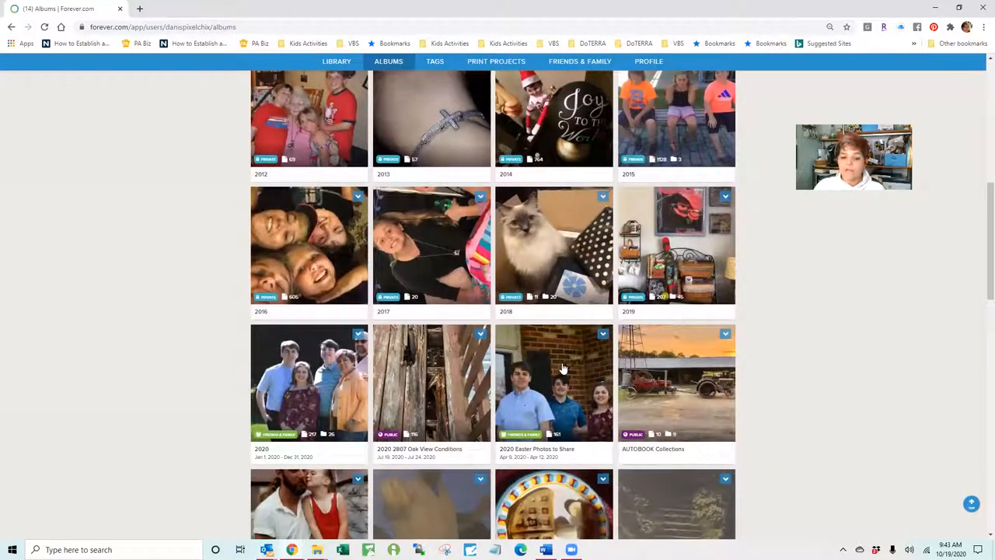
scroll(564, 368, down, 1)
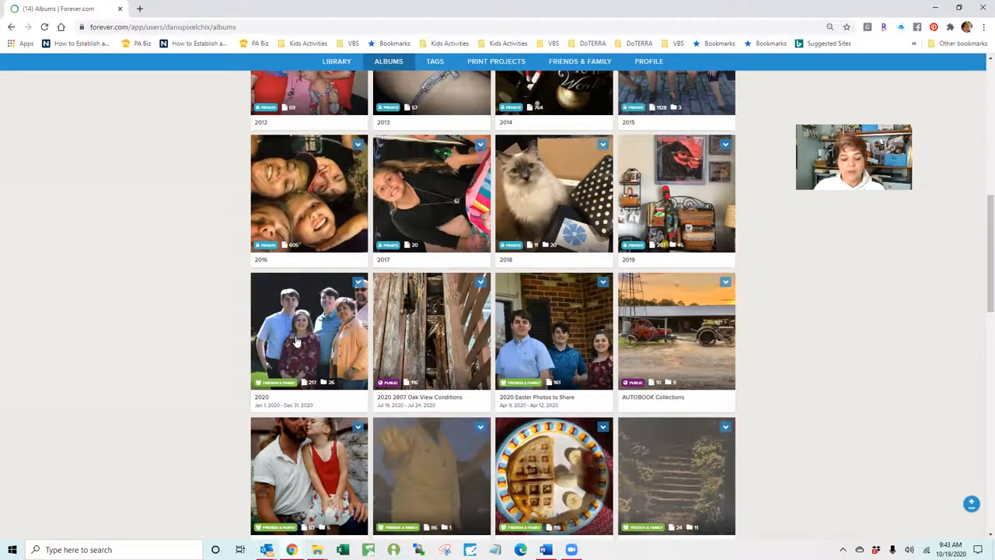
Step: Inside the 2020 album, add a nested album named '2020 Chapin's Senior Pix'
click(296, 341)
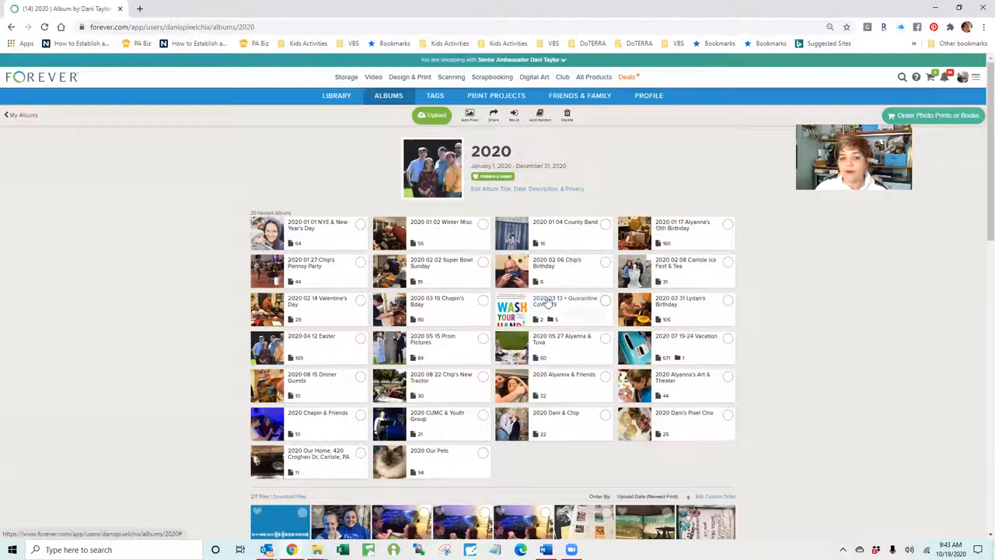
click(542, 117)
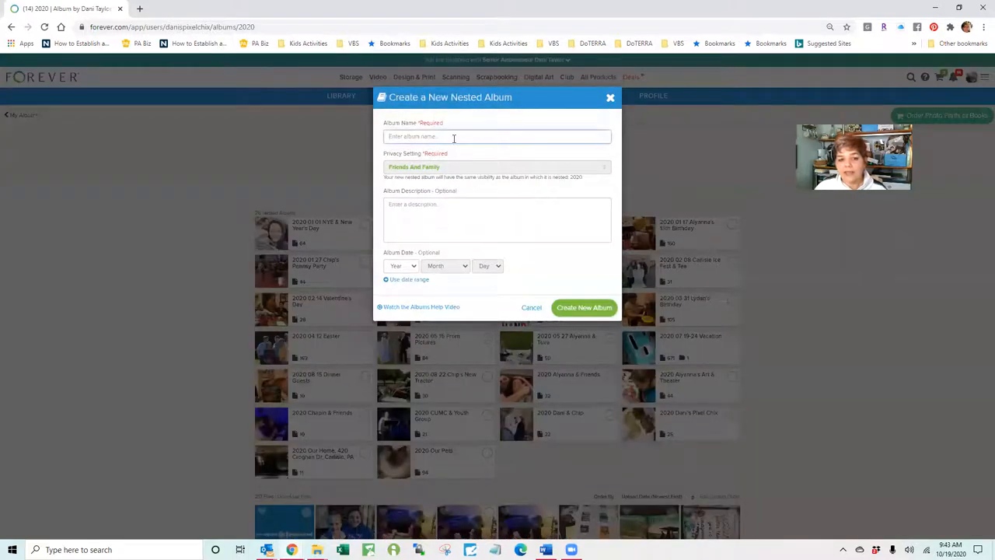
click(454, 138)
text(202)
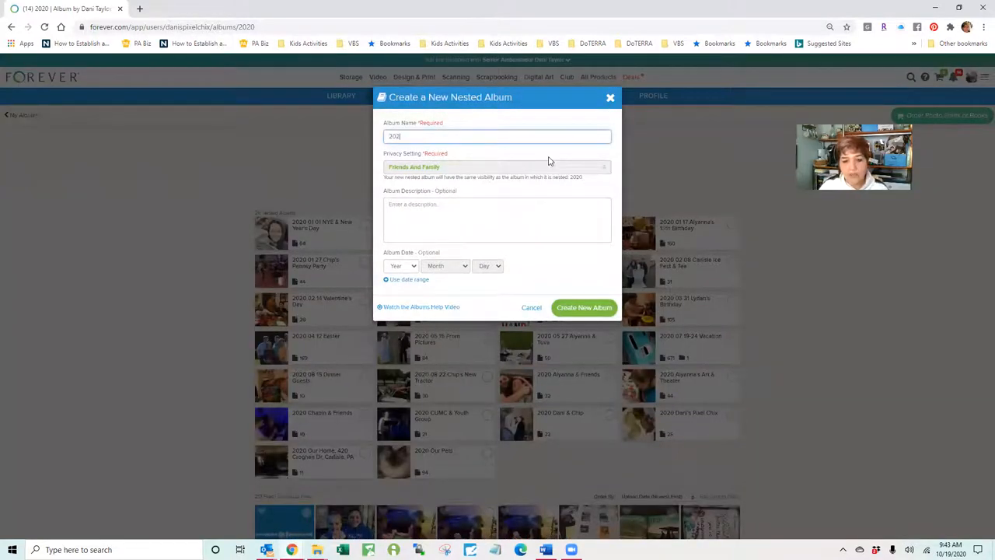
text(0 Chapin's )
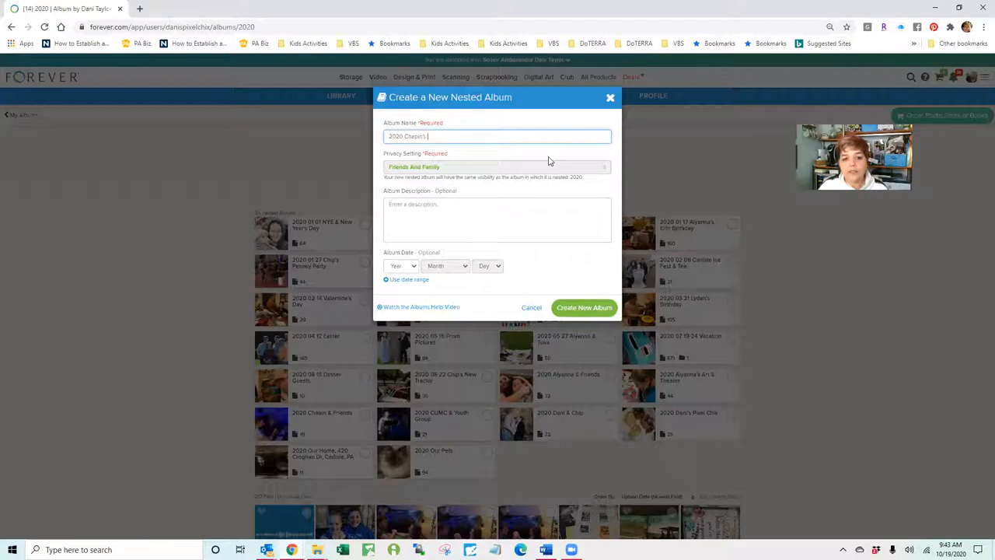
text(nior Pr)
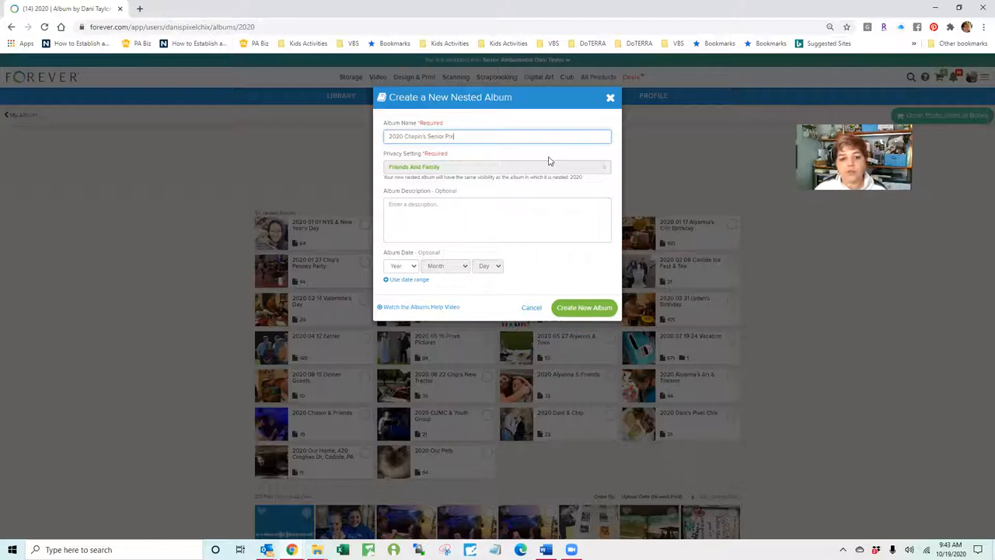
click(584, 307)
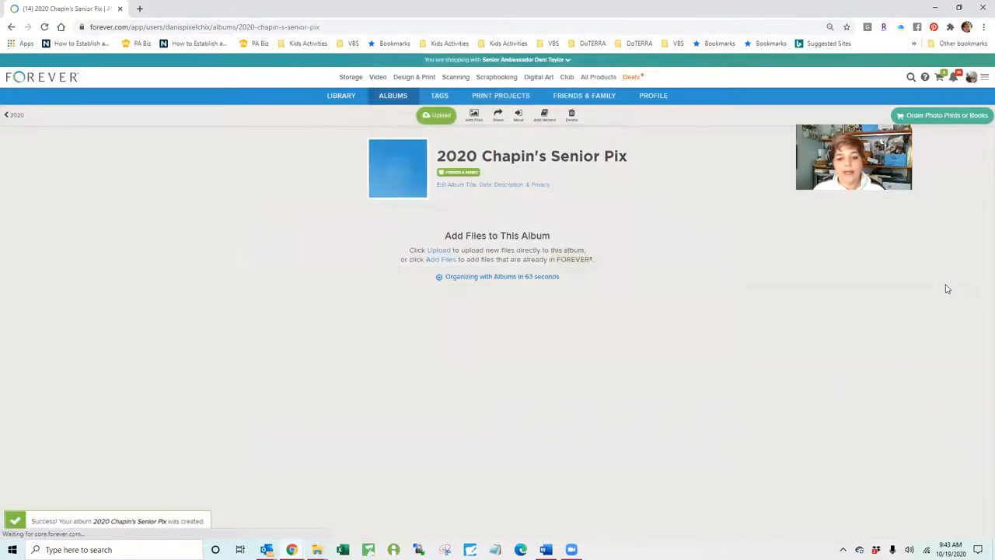
mouse_move(266, 550)
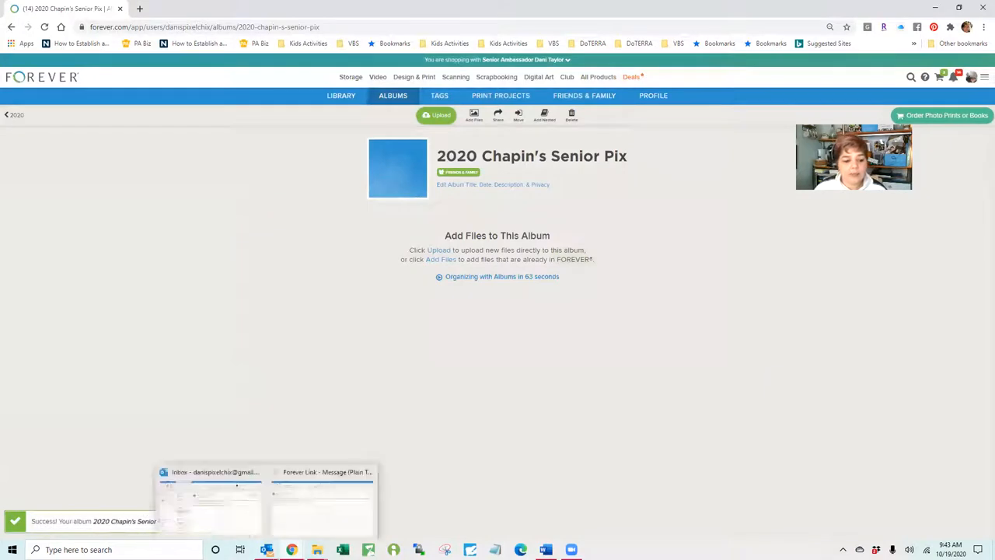
Step: Open the shared Chapin album from the forever.com link in the Forever Link email
click(309, 505)
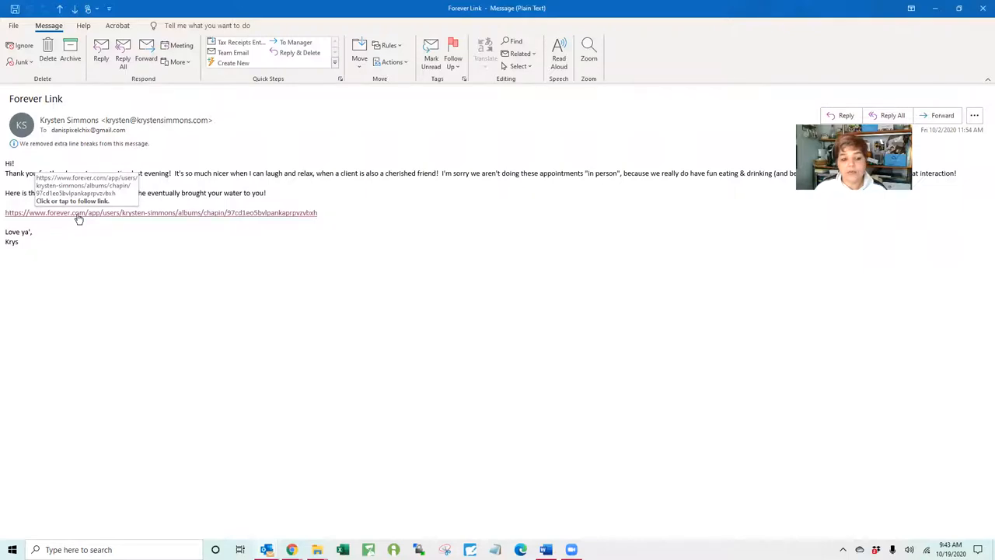
click(77, 214)
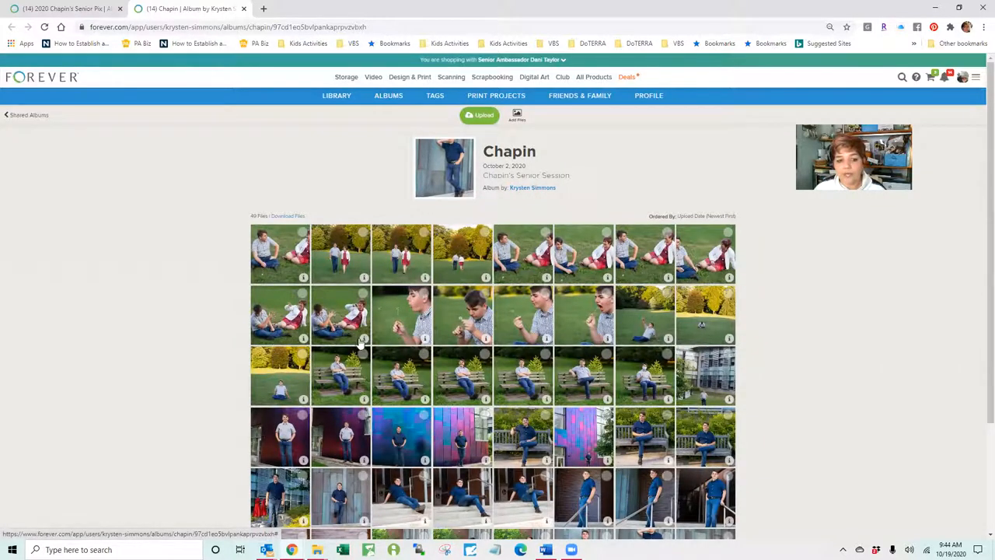
Step: Select all 49 shared photos and copy them with their tags into my library
click(302, 232)
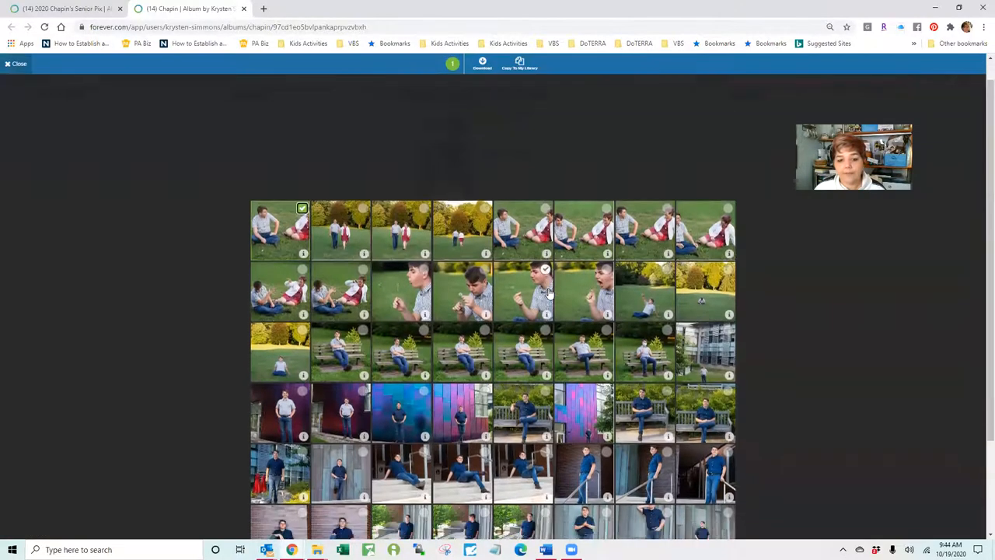
scroll(548, 292, down, 3)
shift+click(302, 452)
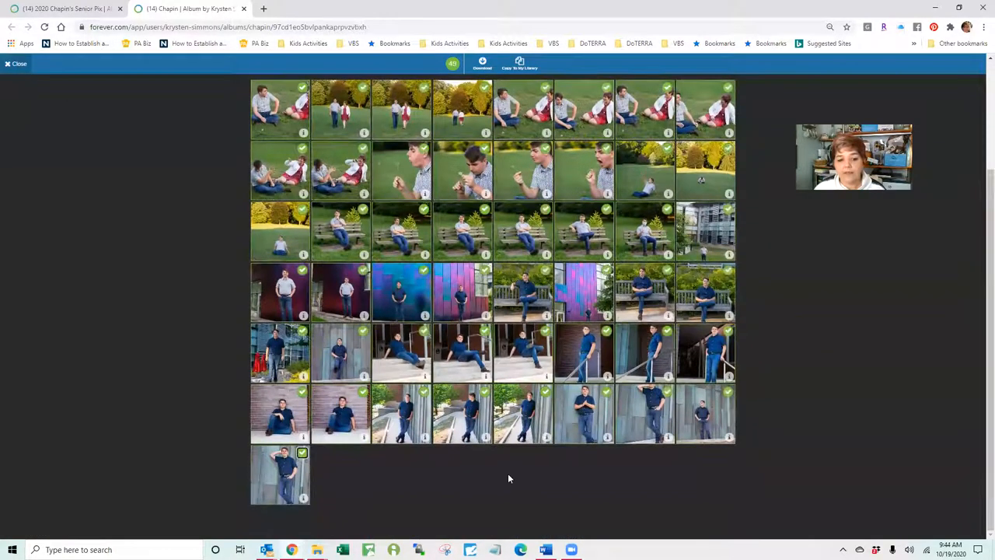
scroll(508, 473, up, 4)
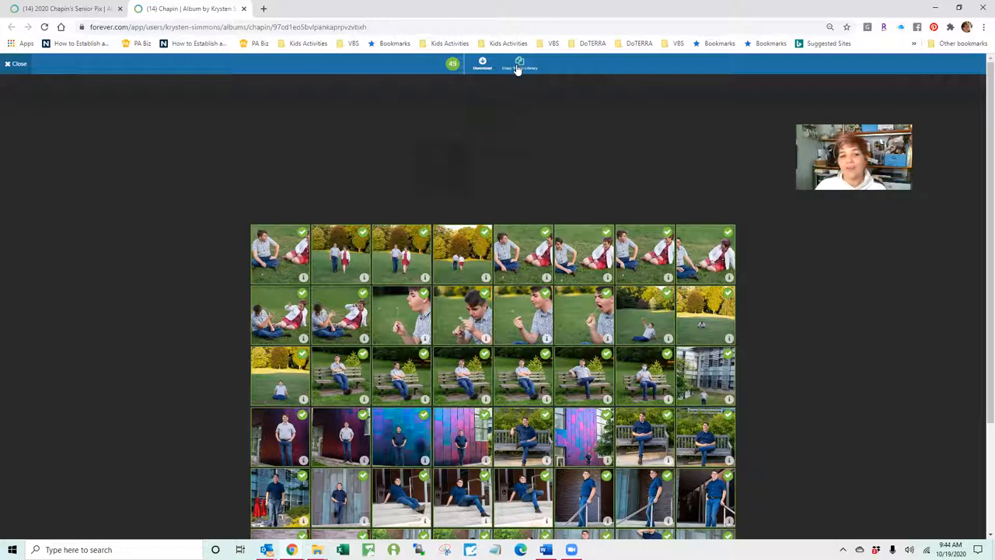
click(517, 69)
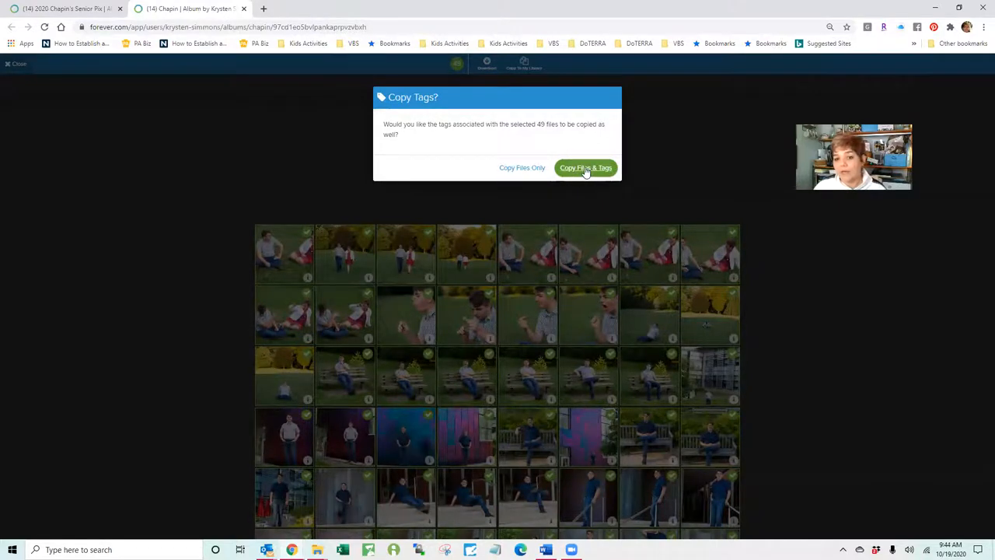
click(586, 168)
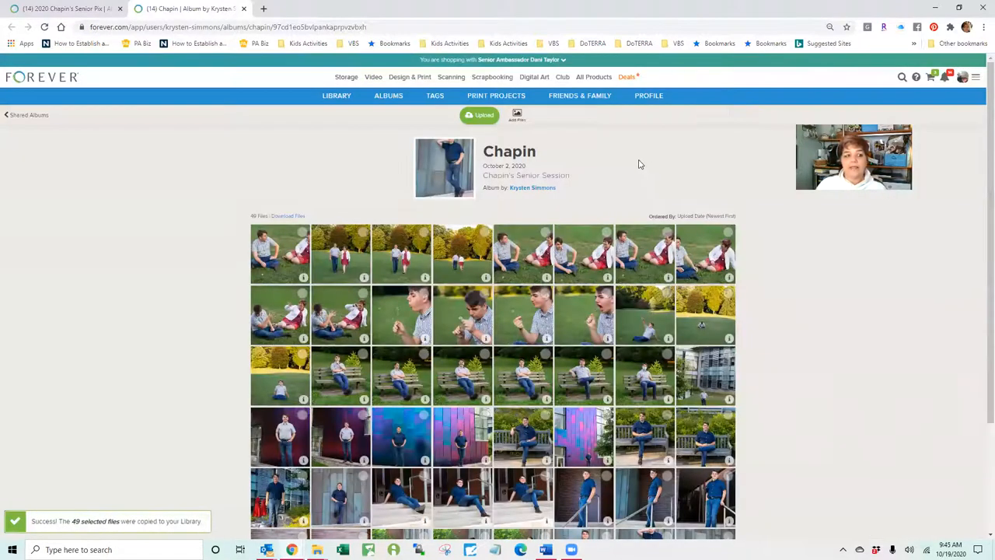
Step: Add all 49 newly copied library photos to the 2020 Chapin's Senior Pix album
click(55, 8)
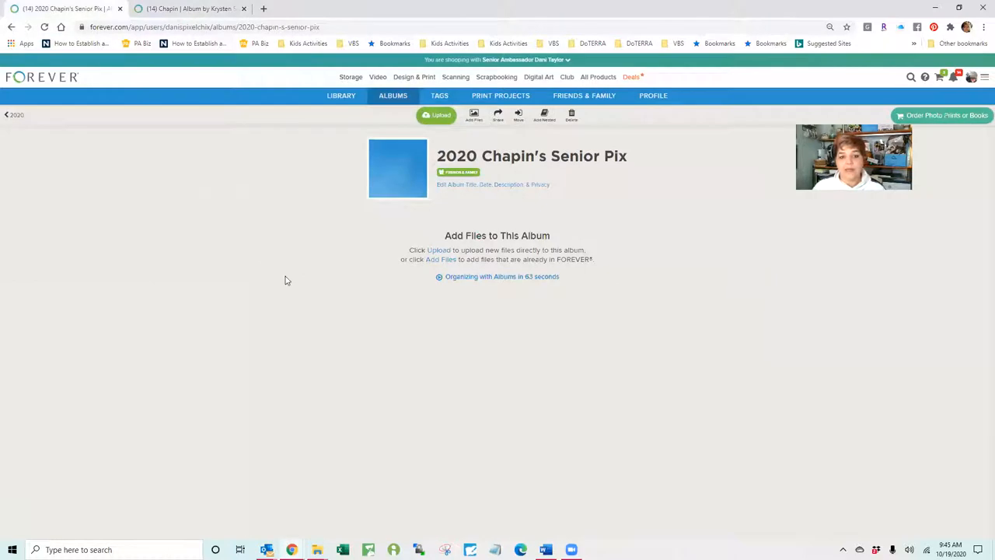
click(474, 117)
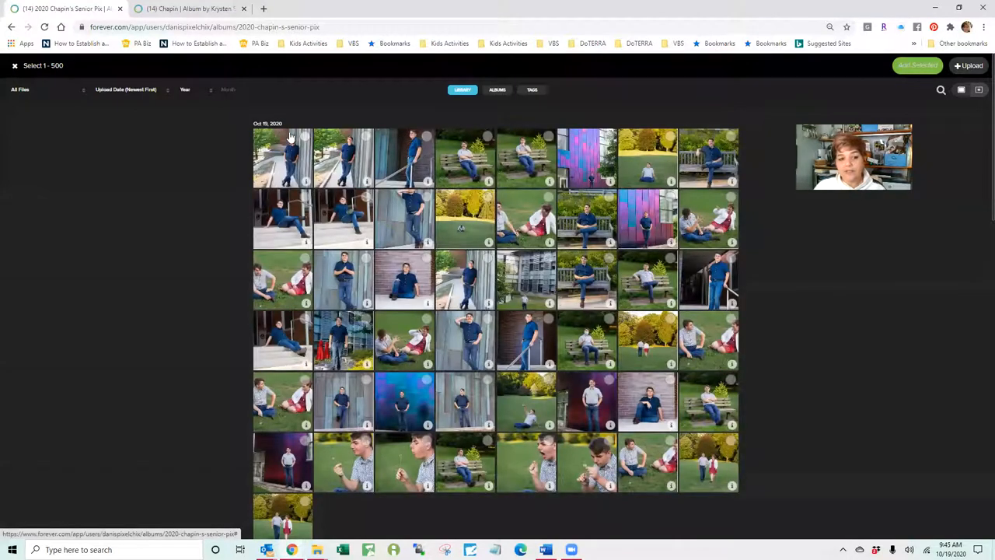
click(305, 138)
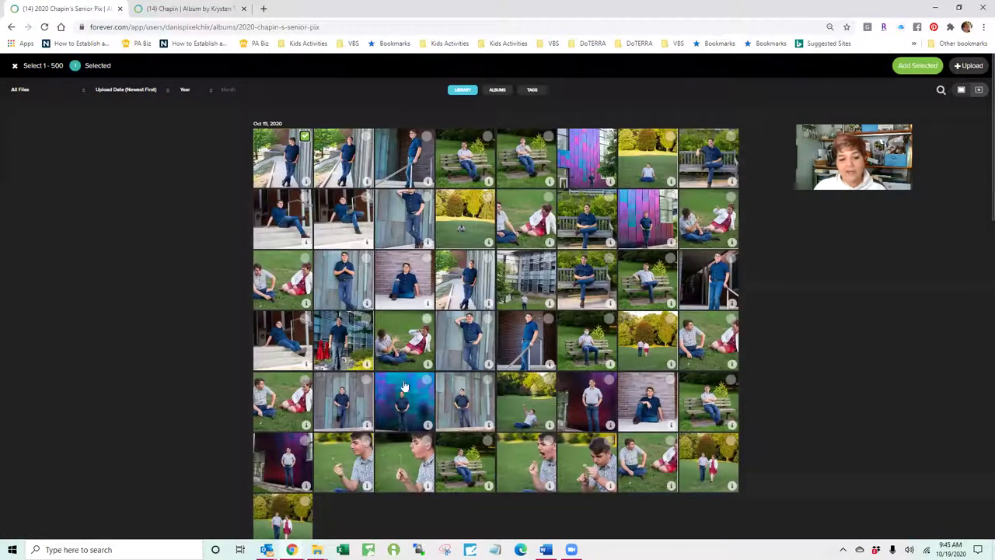
shift+click(303, 502)
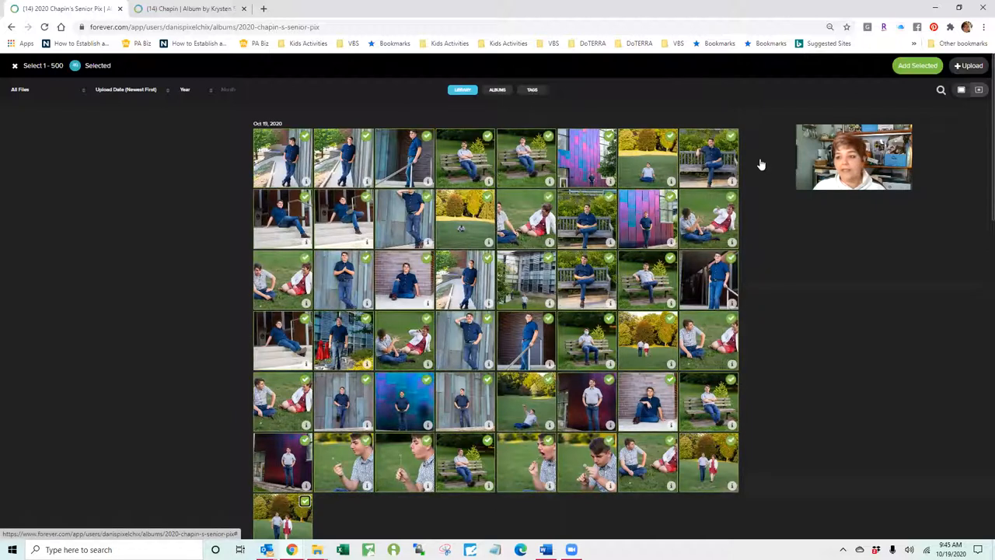
click(917, 65)
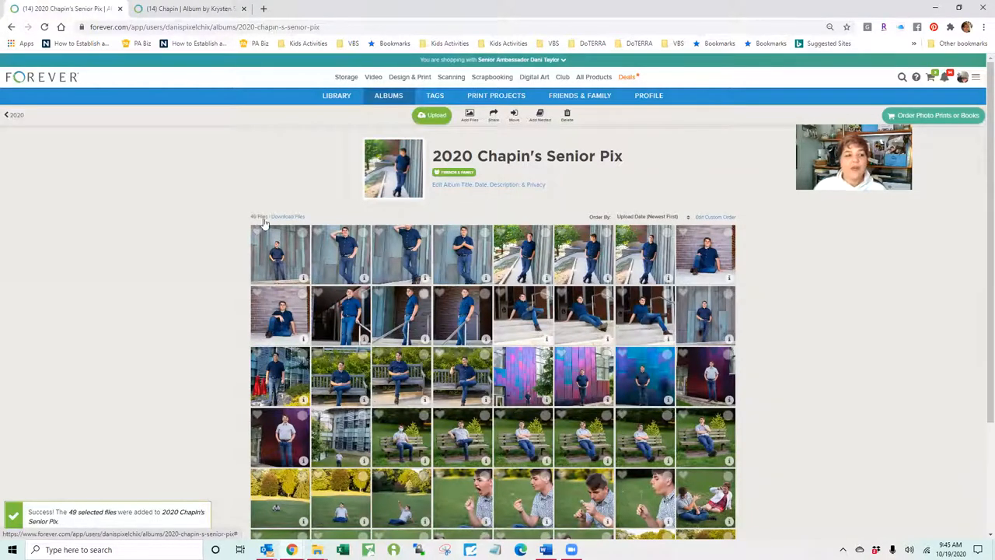
Step: Return to the parent 2020 album listing its 27 nested albums
click(15, 115)
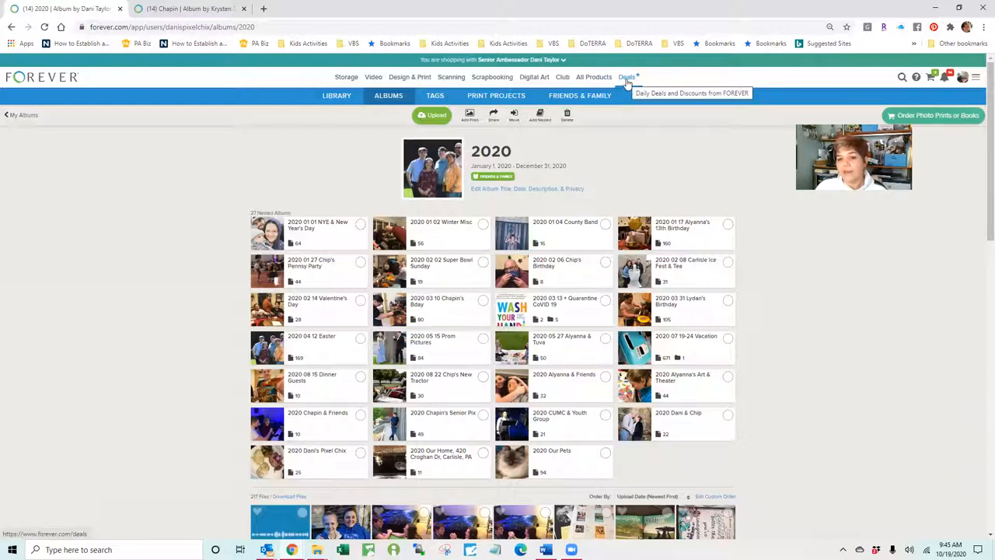
Step: Show the storage plans page with 10 GB and 25 GB pricing
click(345, 77)
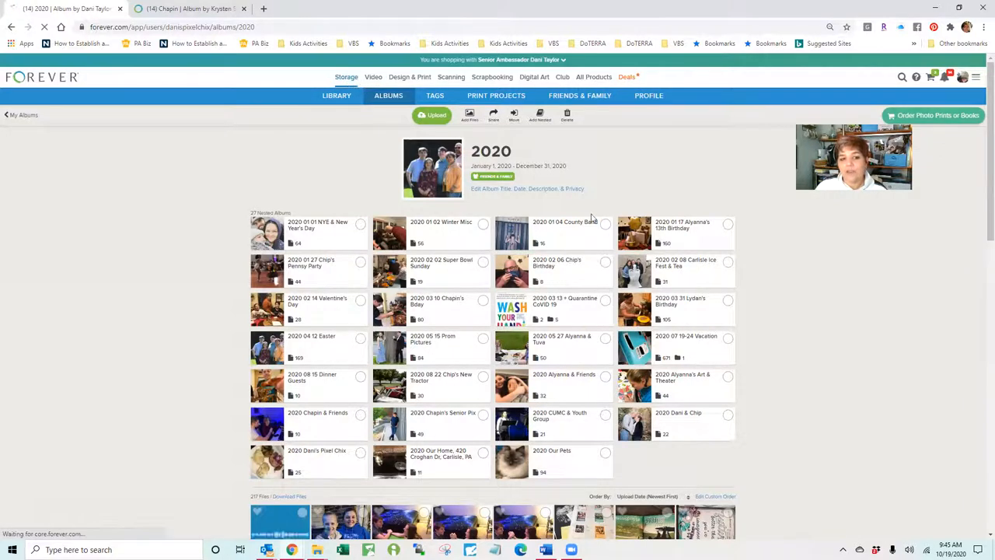
scroll(739, 379, down, 2)
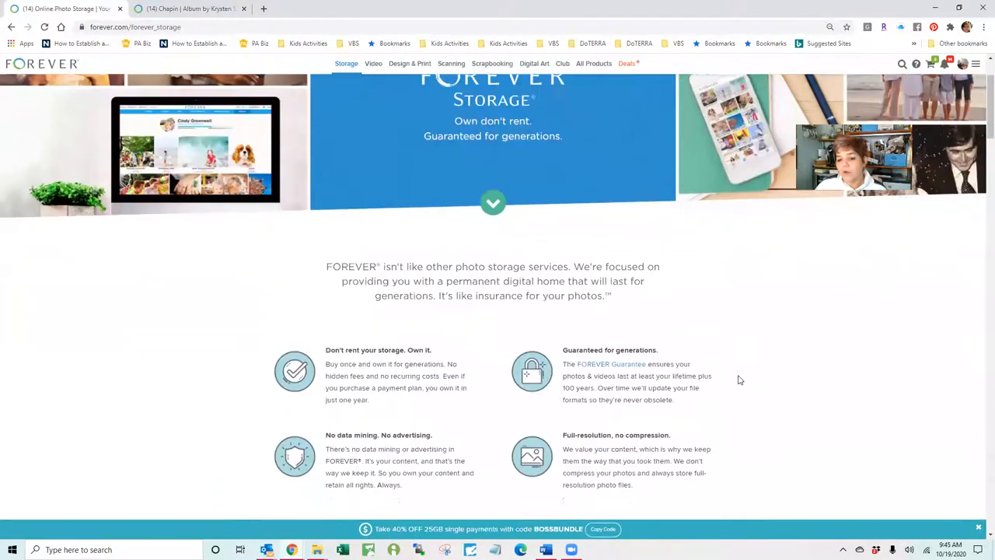
scroll(738, 379, down, 3)
scroll(738, 379, down, 3)
scroll(738, 379, down, 3)
scroll(738, 379, down, 3)
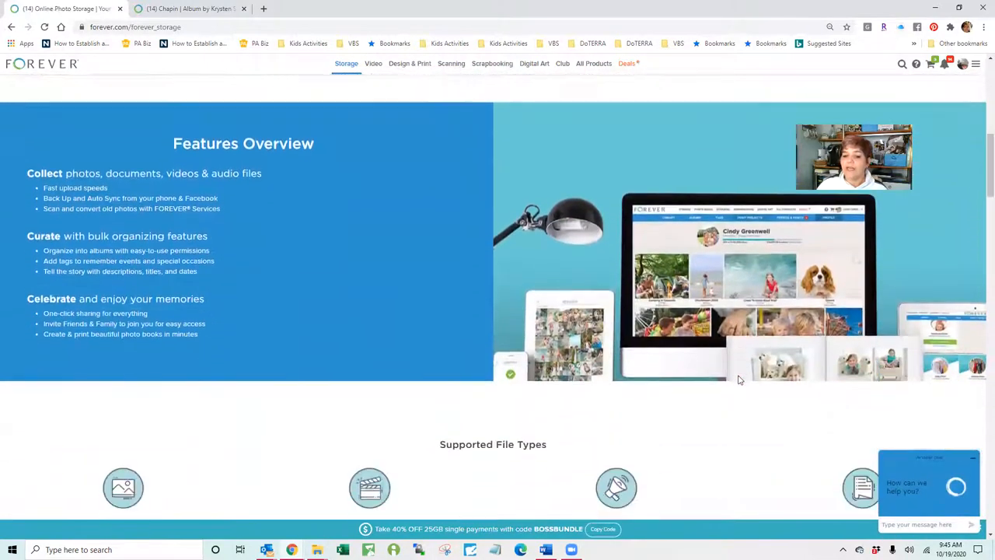
scroll(738, 379, down, 3)
scroll(738, 380, down, 3)
scroll(739, 379, down, 2)
scroll(738, 379, down, 2)
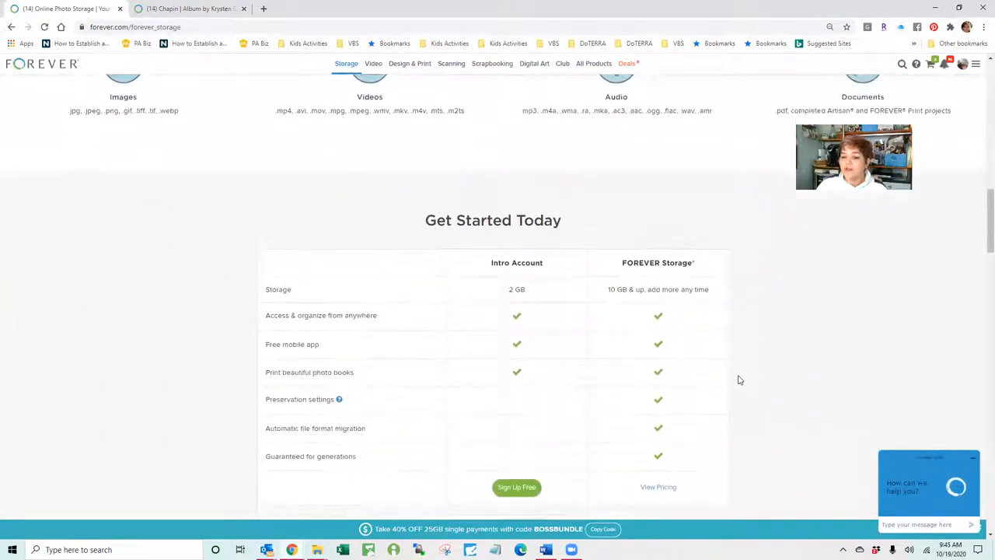
scroll(739, 379, down, 3)
scroll(738, 379, down, 2)
scroll(739, 379, down, 2)
scroll(738, 379, down, 2)
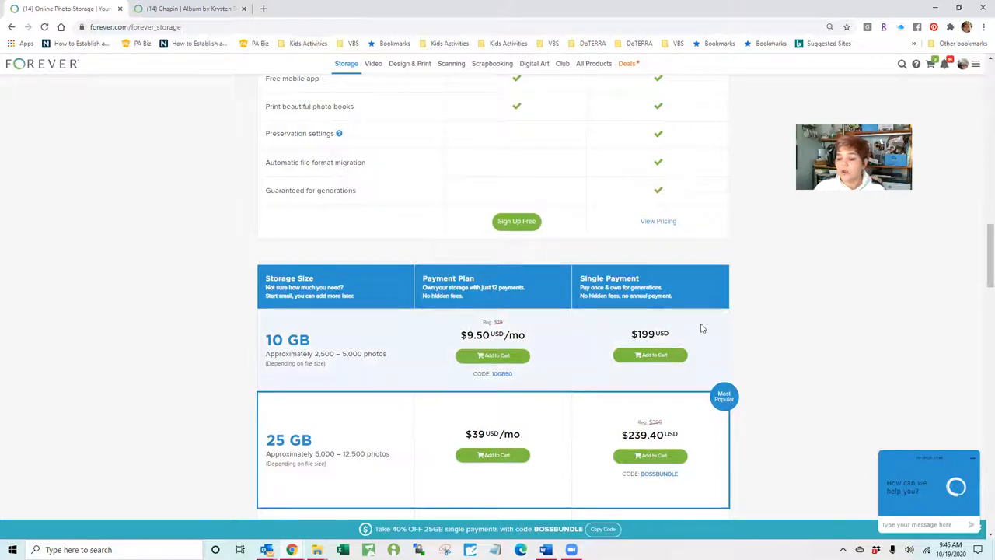
Step: Add the 10 GB single-payment storage plan at $199 to the cart
click(650, 354)
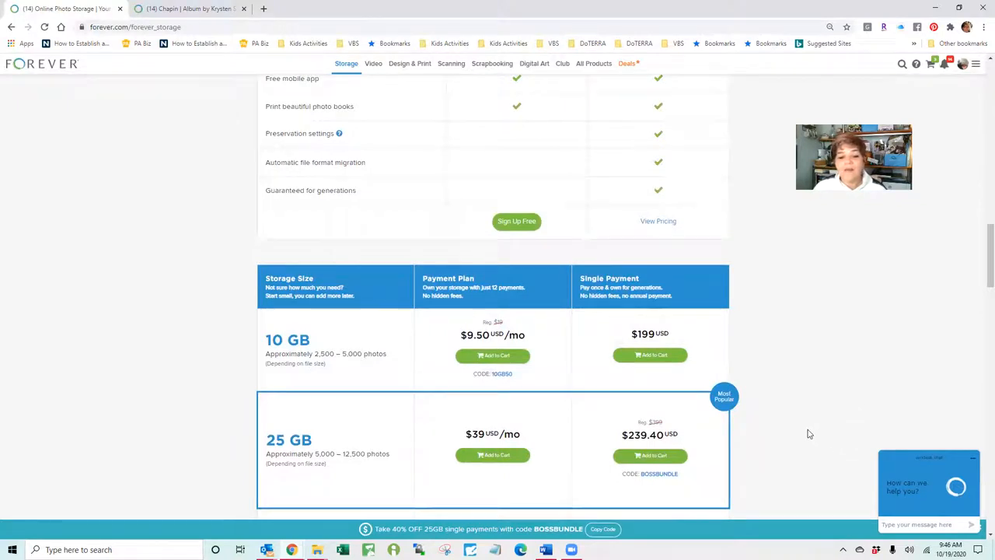
scroll(807, 423, down, 1)
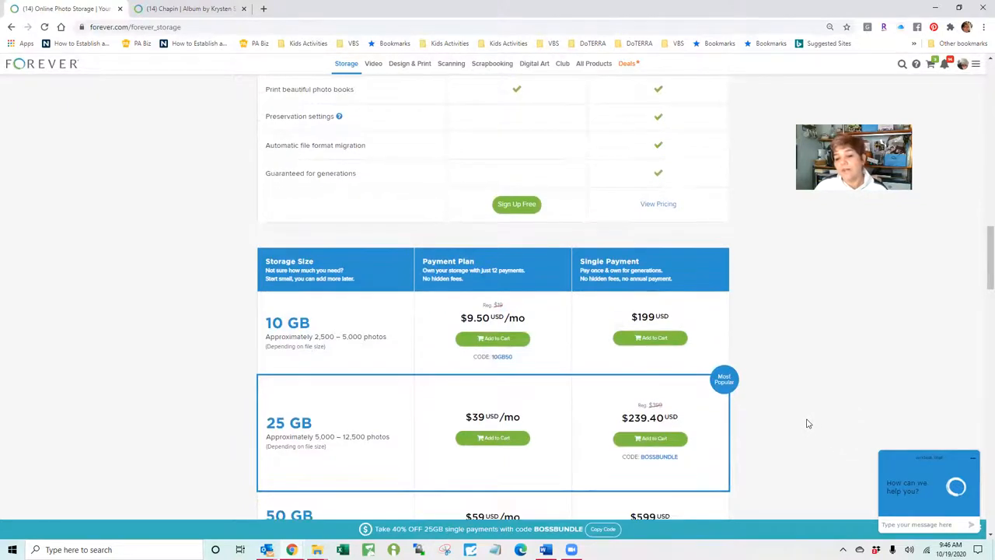
scroll(807, 423, down, 1)
scroll(807, 423, down, 1)
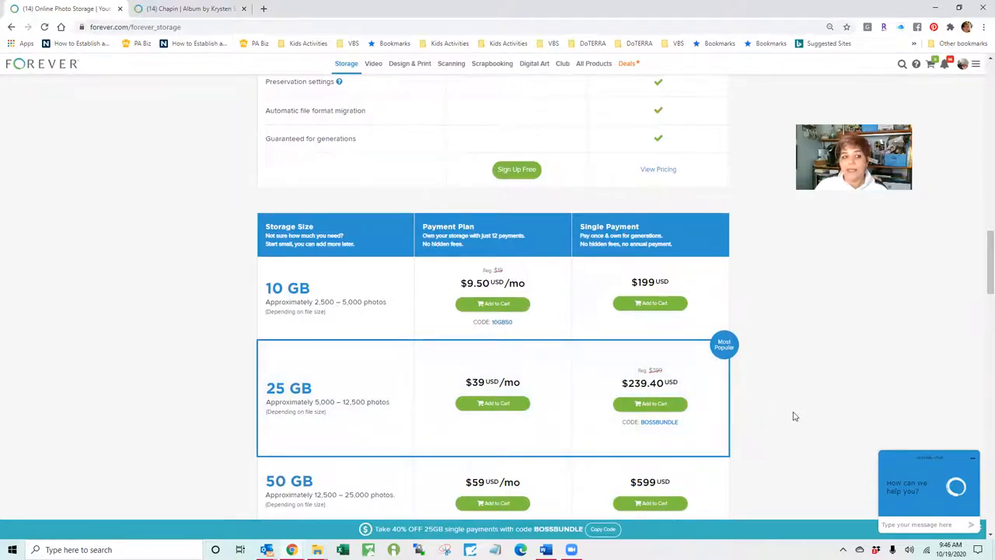
scroll(838, 412, up, 3)
scroll(838, 413, up, 3)
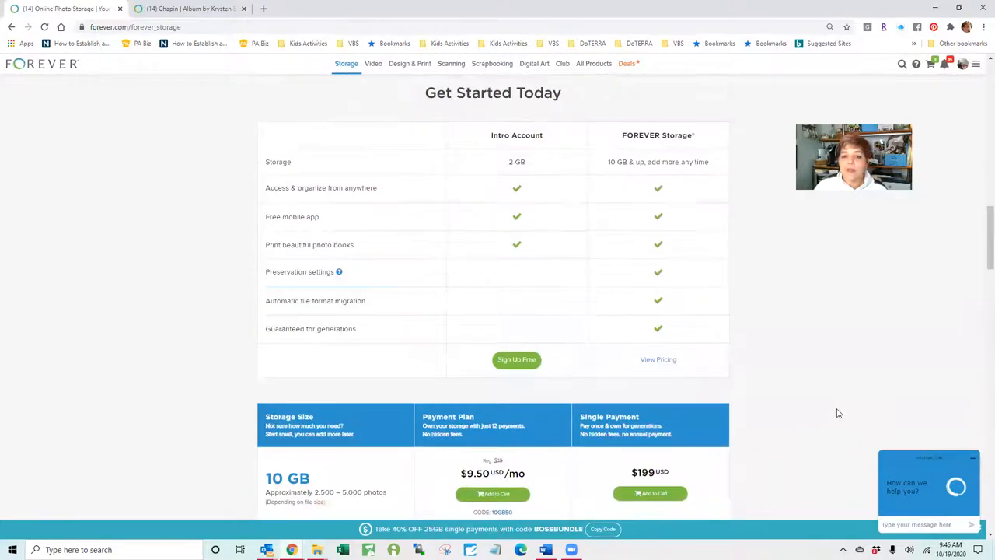
scroll(838, 413, up, 3)
scroll(837, 413, up, 3)
scroll(838, 413, up, 3)
scroll(837, 413, up, 3)
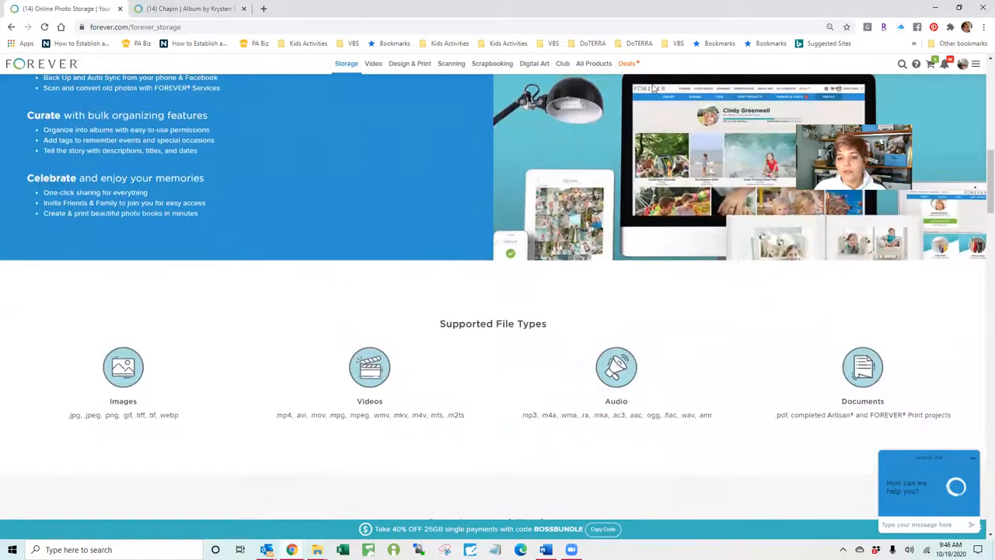
Step: Show the current deals and discount codes page
click(628, 63)
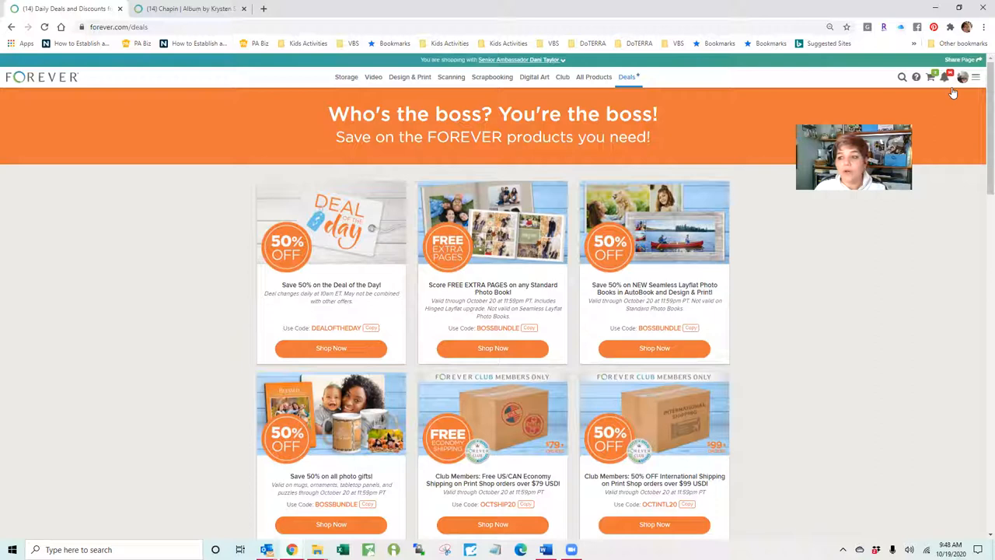
Step: From the Albums list, go into the 2020 album and its nested 2020 Chapin's Senior Pix album
click(976, 77)
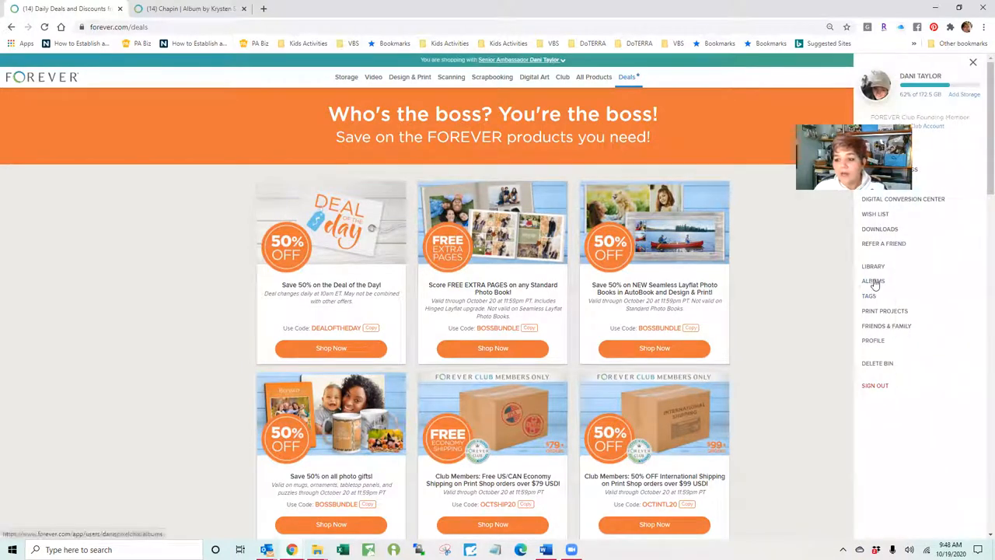
click(873, 281)
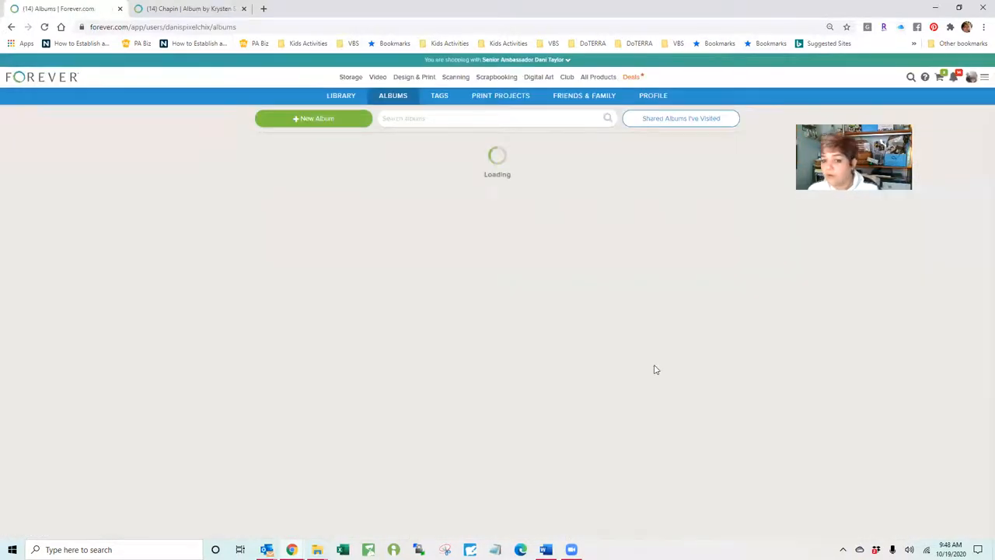
scroll(570, 439, down, 2)
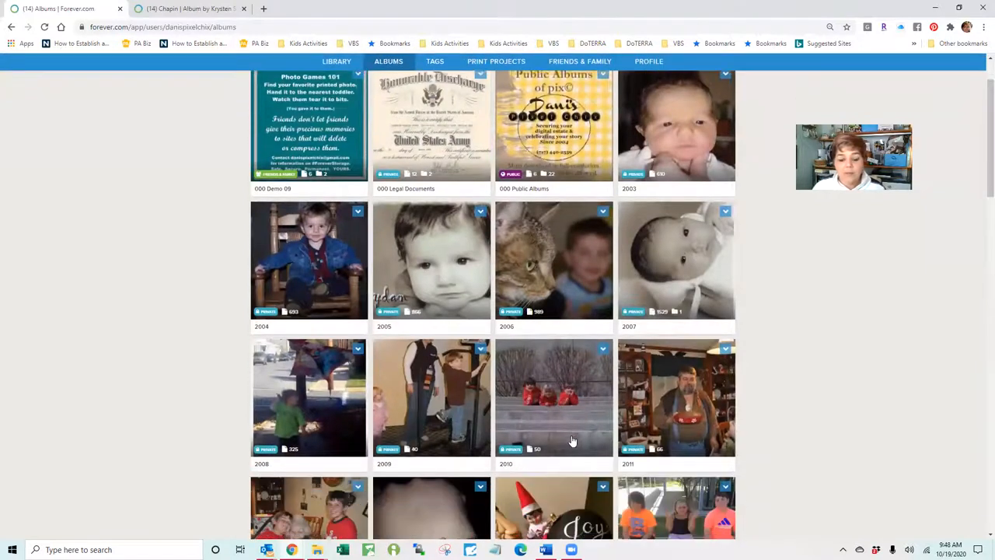
scroll(570, 439, down, 2)
scroll(570, 439, down, 2)
scroll(570, 440, down, 2)
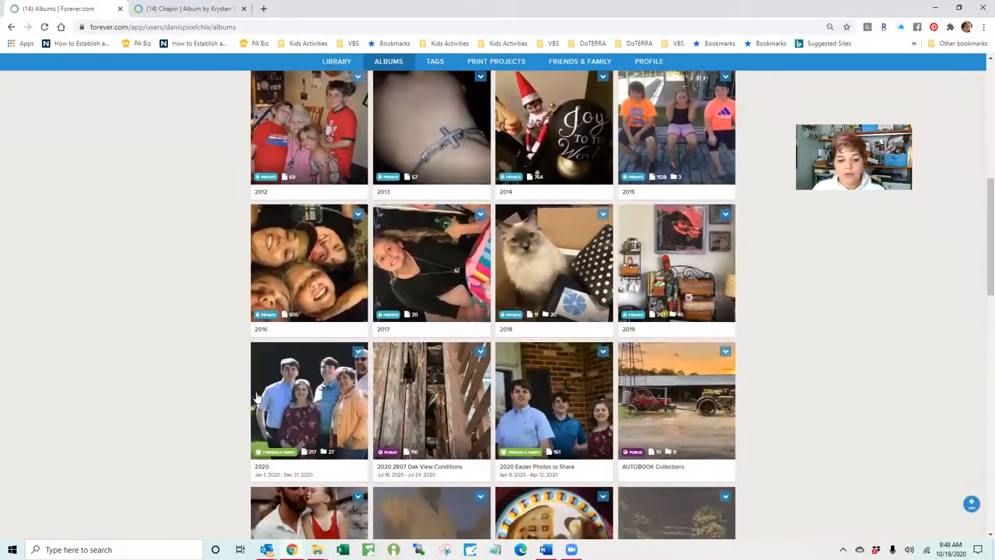
click(728, 433)
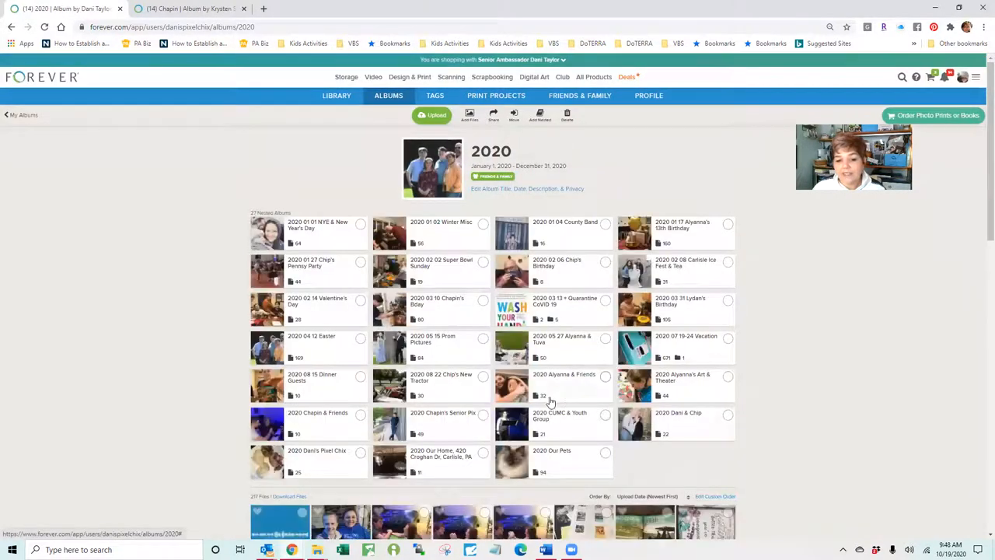
click(448, 422)
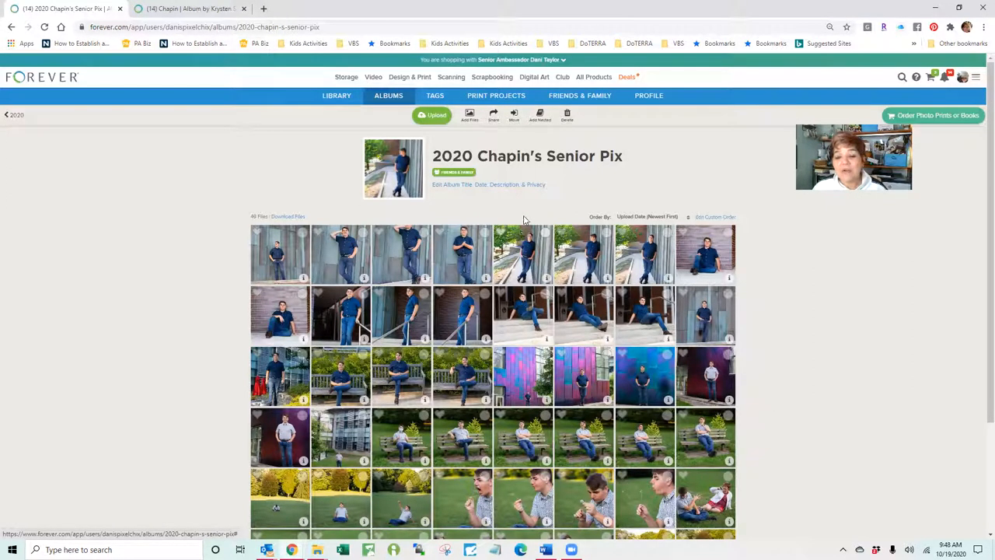
Step: Copy the share link for 2020 Chapin's Senior Pix and close the share window
click(492, 117)
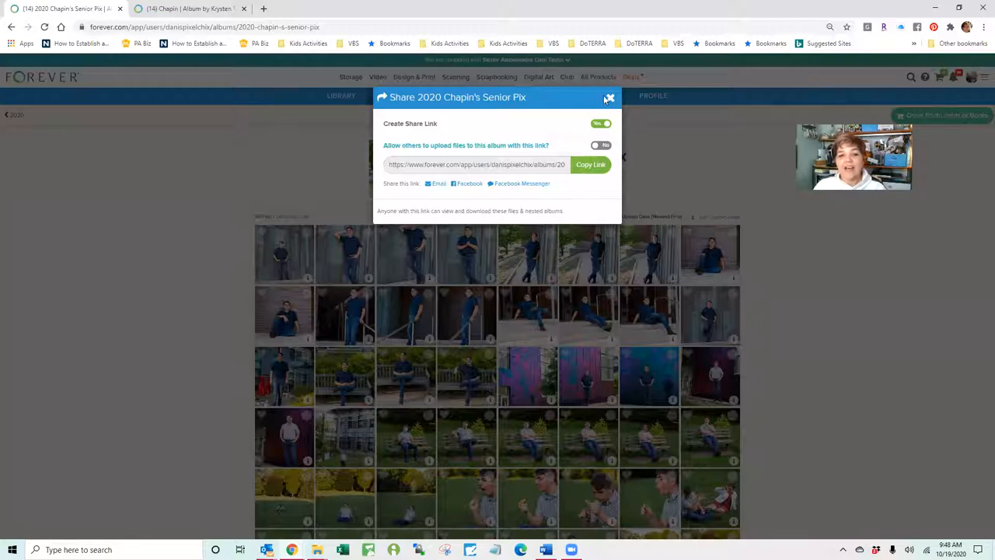
click(590, 164)
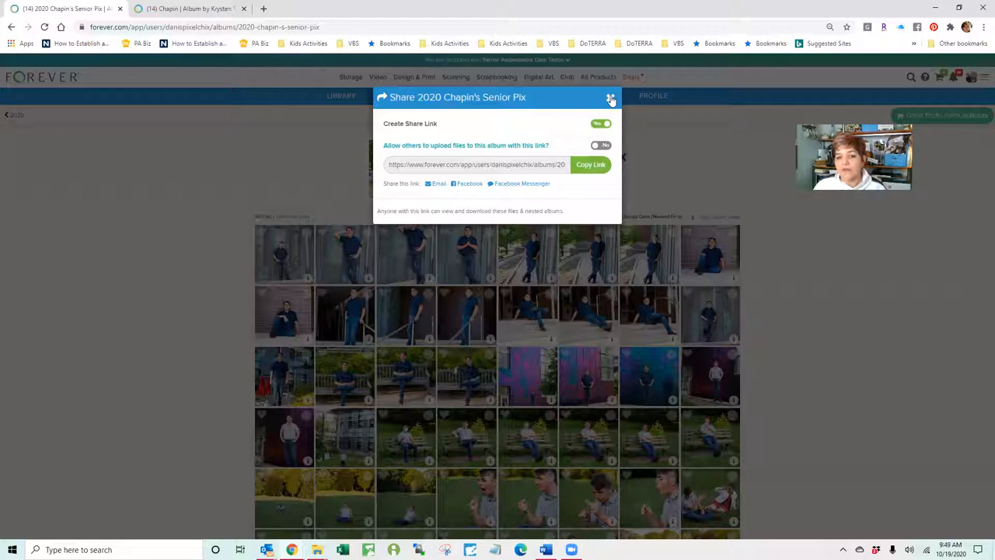
click(611, 98)
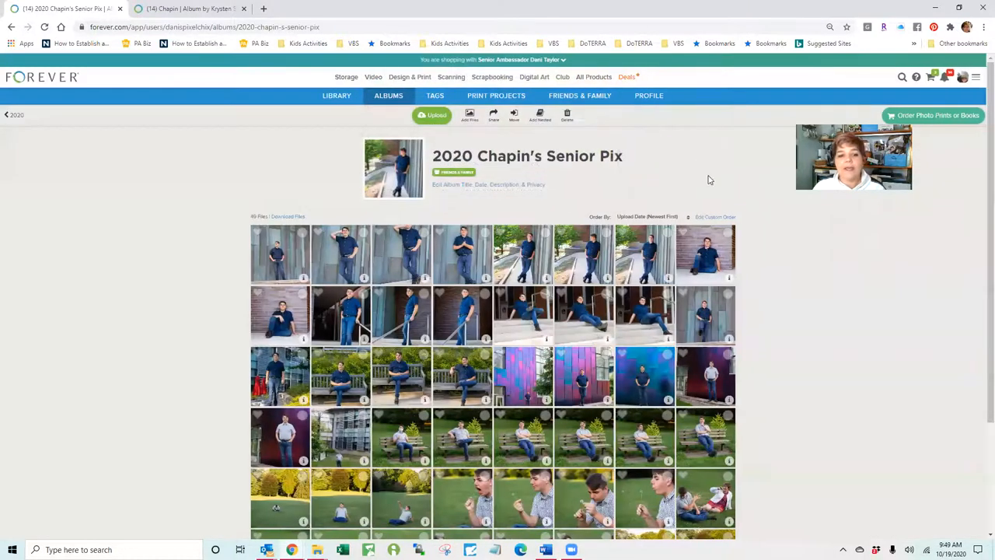
Step: Show the share link for 2019 04 04 Wms Peter Pan Jr inside 000 Public Albums
click(388, 95)
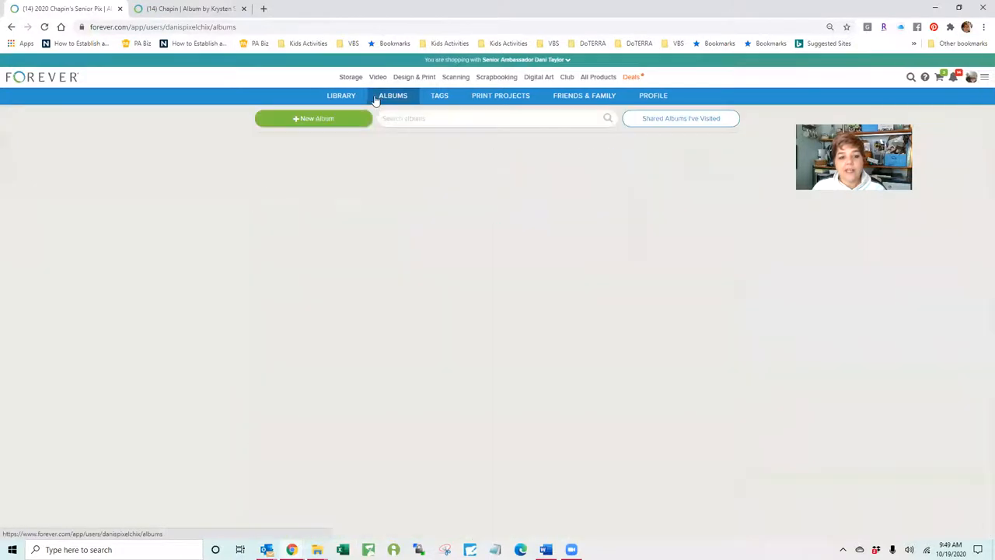
click(553, 196)
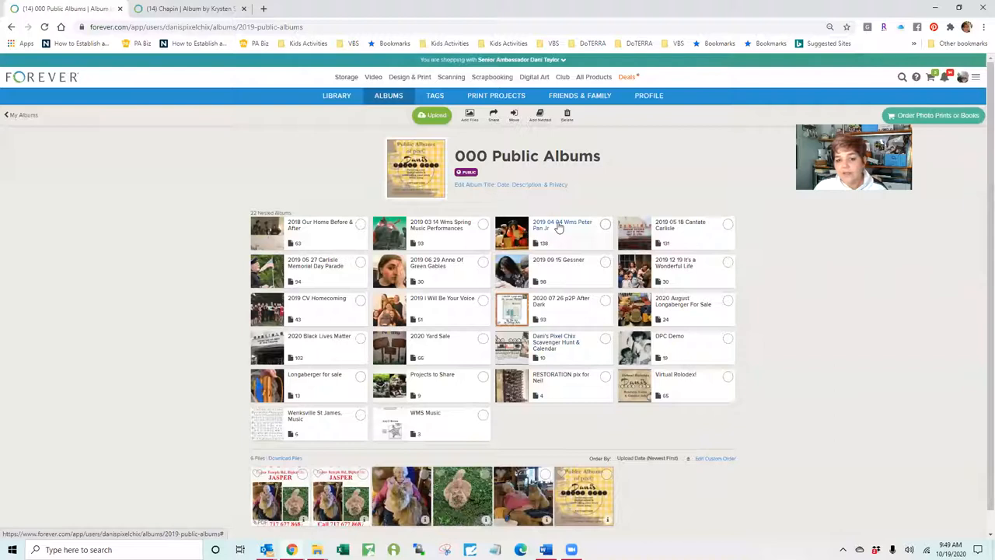
click(558, 227)
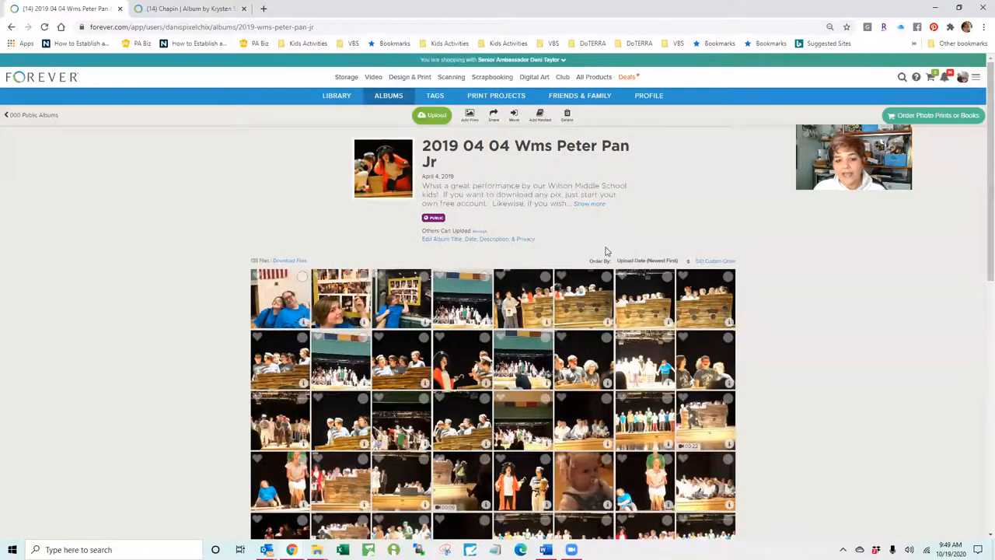
click(493, 115)
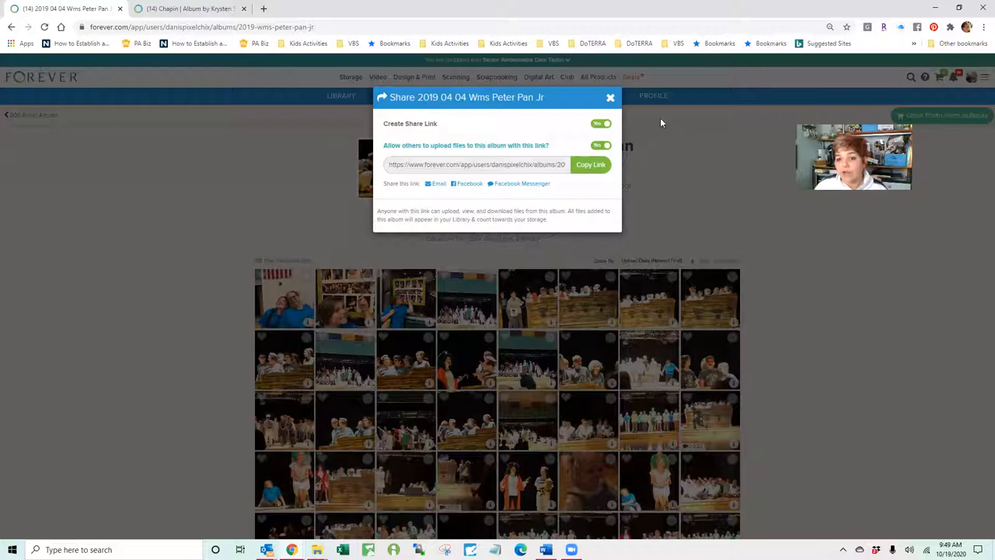
Step: Close the share window and return to the 000 Public Albums collection
click(611, 98)
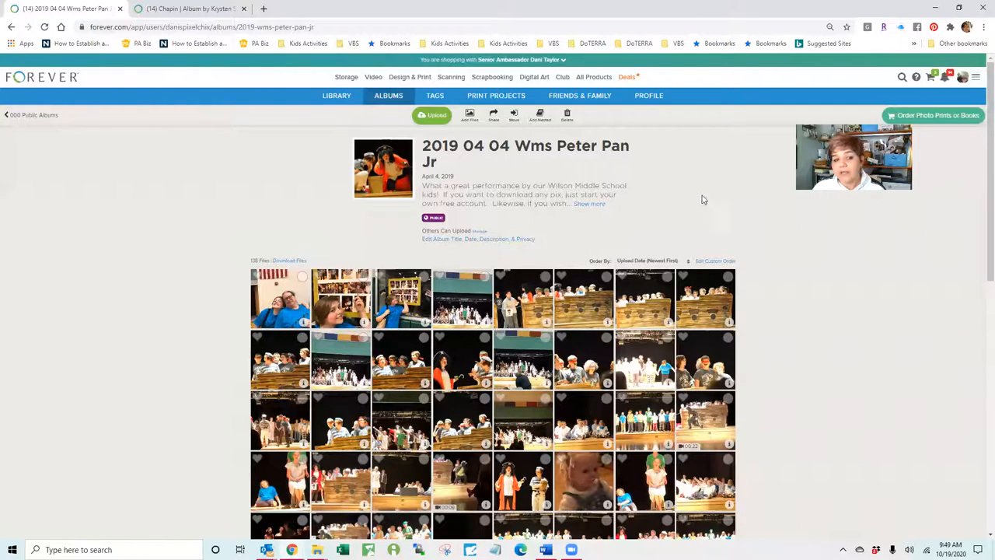
click(31, 115)
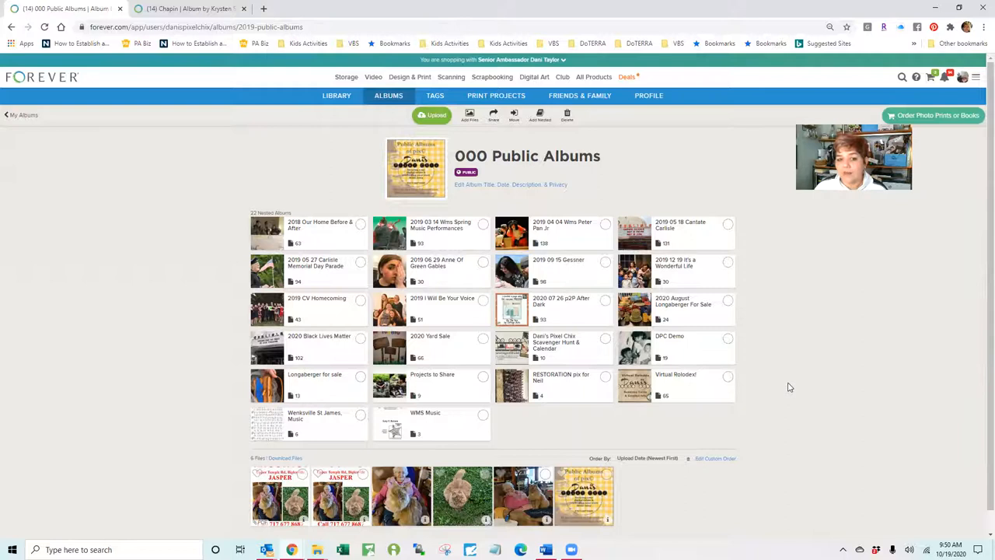
Step: Show the Storage page's pricing table with the 10, 25, 50 and 100 GB plans
click(346, 77)
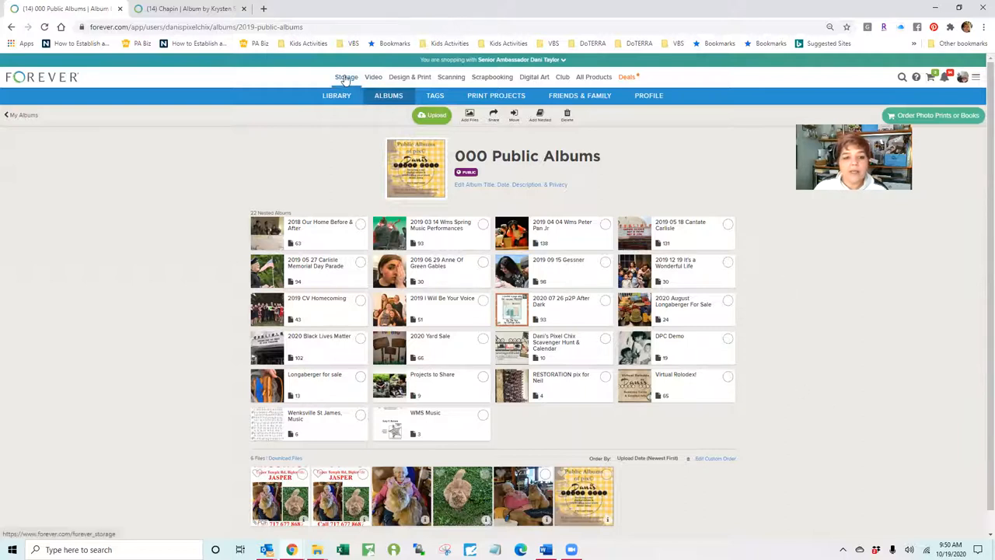
scroll(694, 426, down, 3)
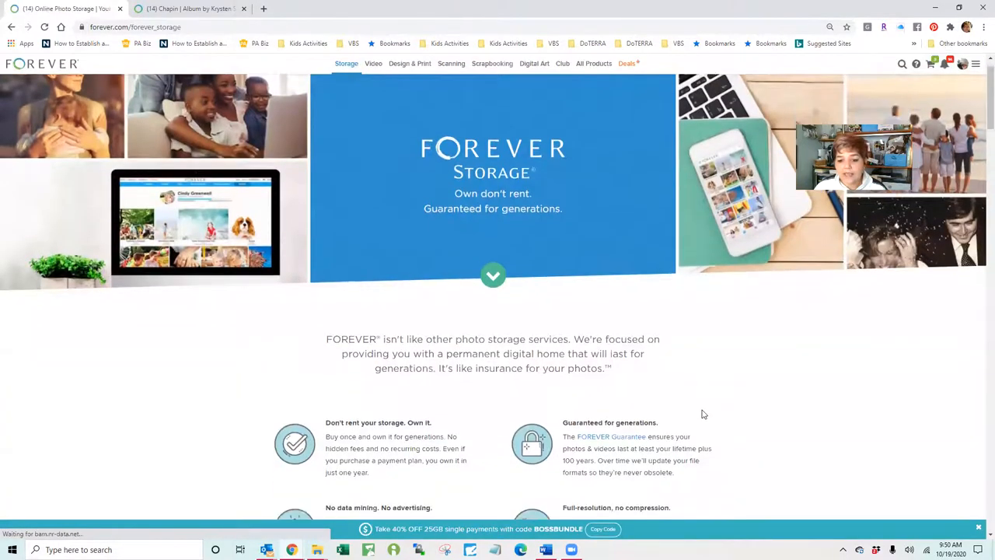
scroll(694, 426, down, 3)
scroll(694, 426, down, 3)
scroll(694, 426, down, 3)
scroll(702, 414, down, 3)
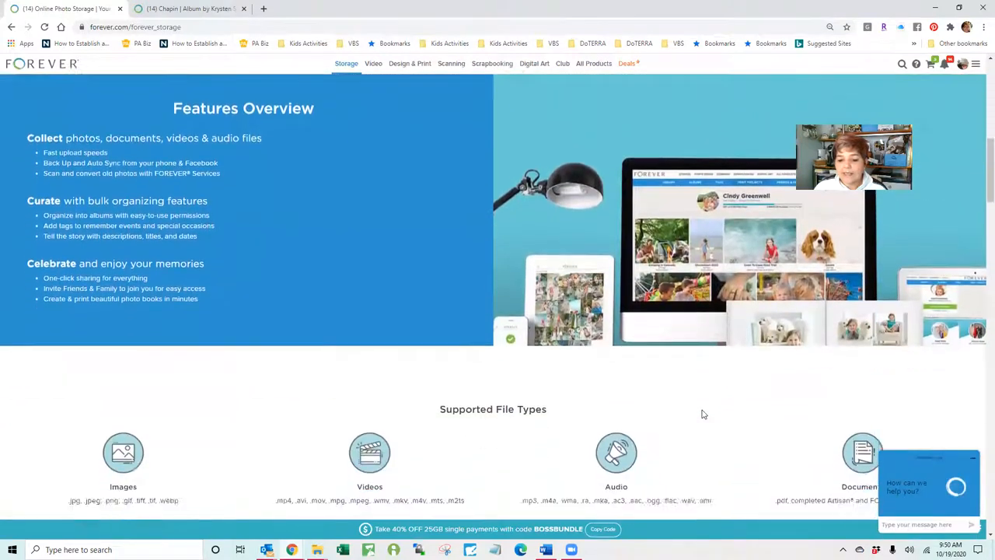
scroll(702, 413, down, 3)
scroll(702, 413, down, 3)
scroll(701, 414, down, 2)
scroll(702, 413, down, 3)
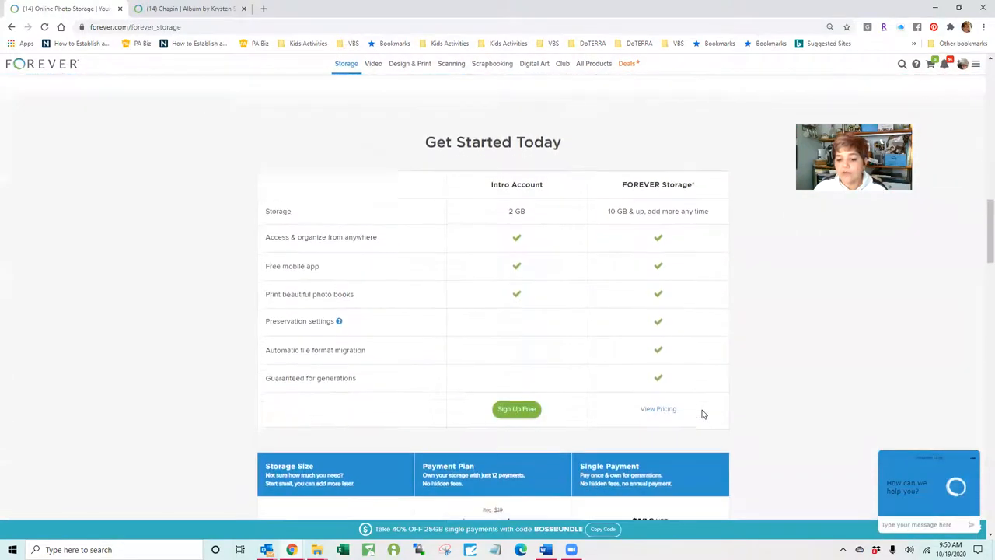
scroll(702, 414, down, 3)
scroll(702, 414, down, 2)
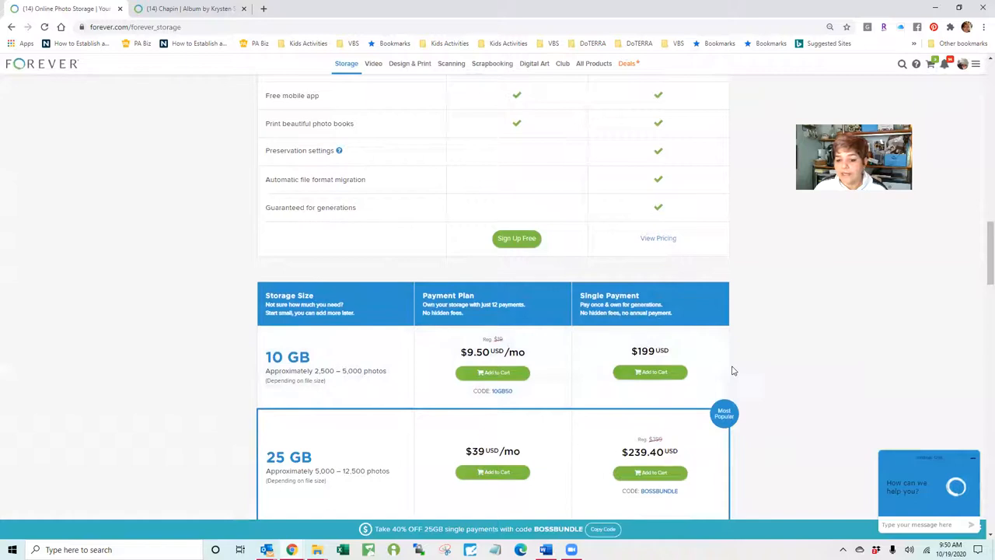
scroll(777, 369, down, 1)
scroll(777, 369, down, 1)
scroll(777, 369, down, 1)
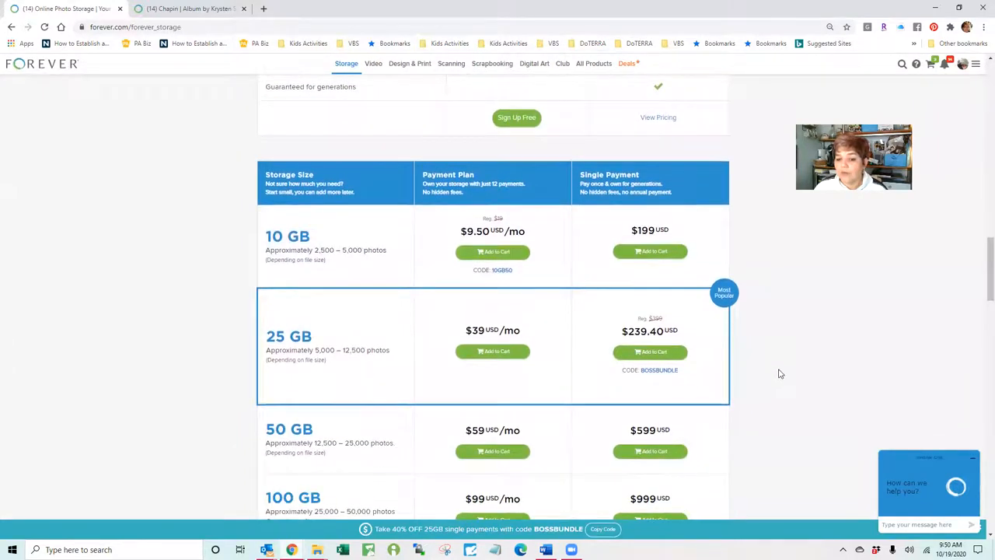